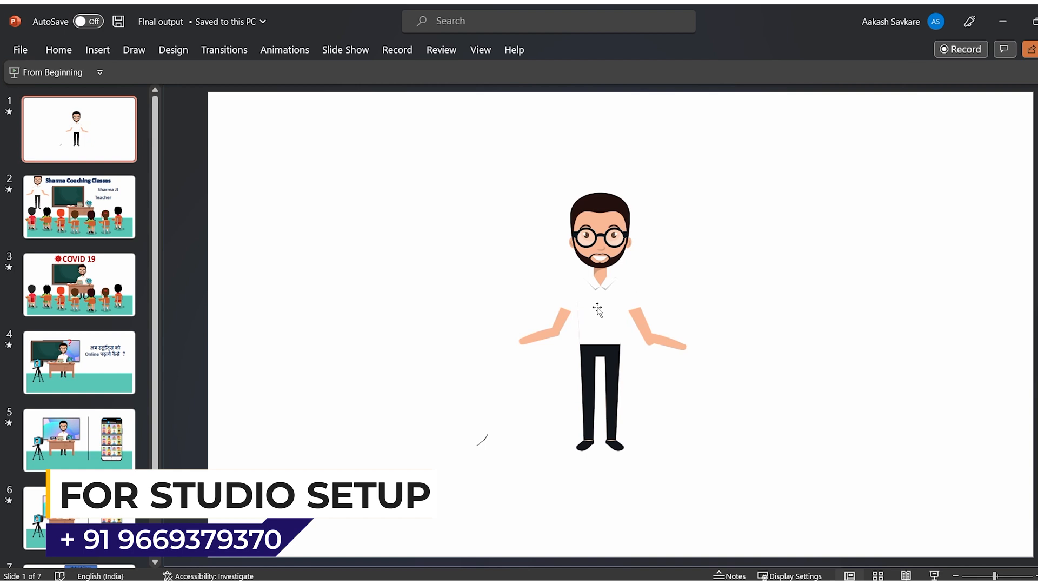
# Step: Apply the Fly In entrance animation to the teacher figure on slide 1
pyautogui.click(606, 303)
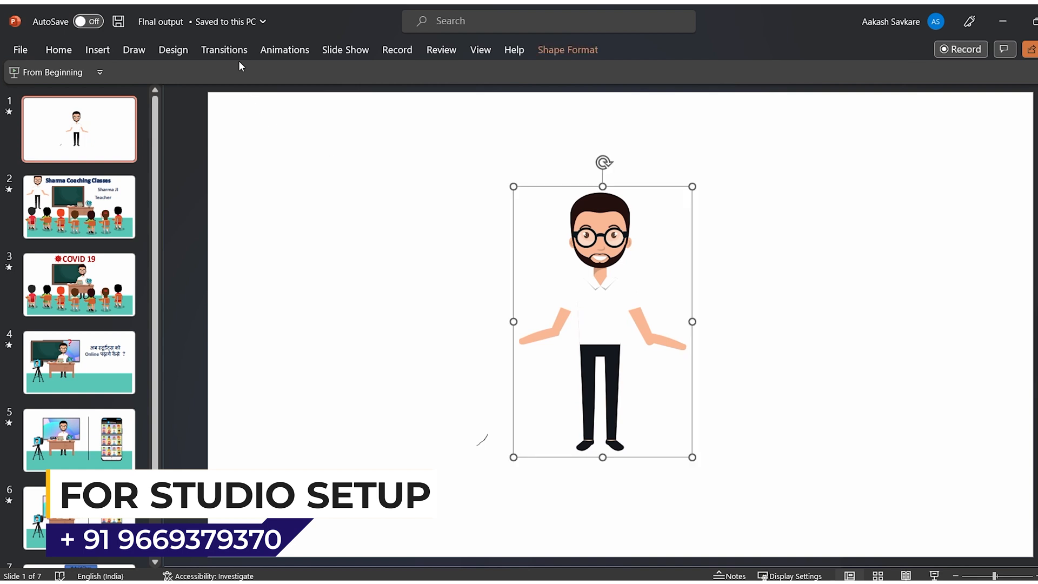
pyautogui.click(284, 49)
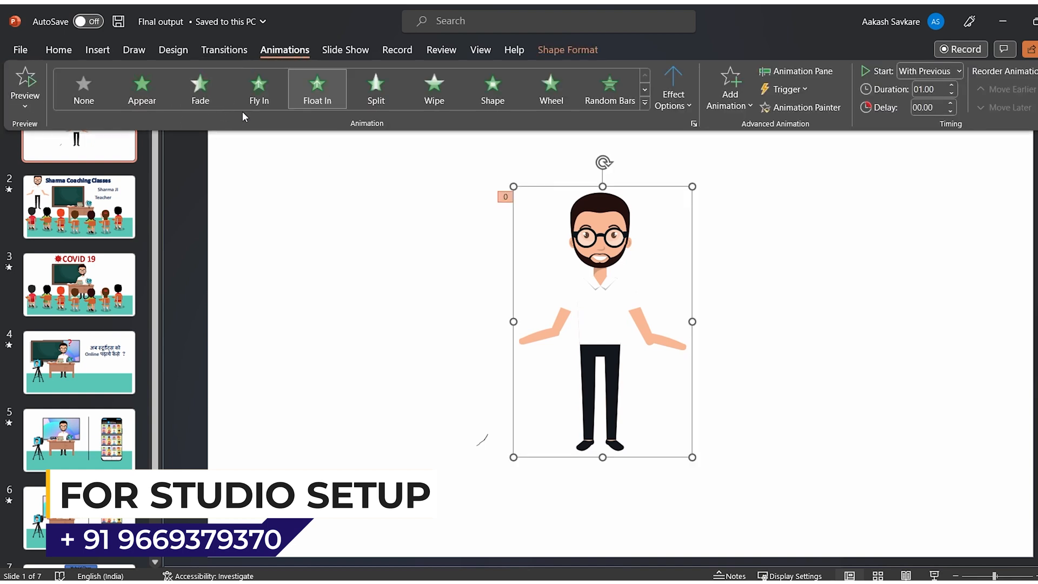
pyautogui.click(264, 103)
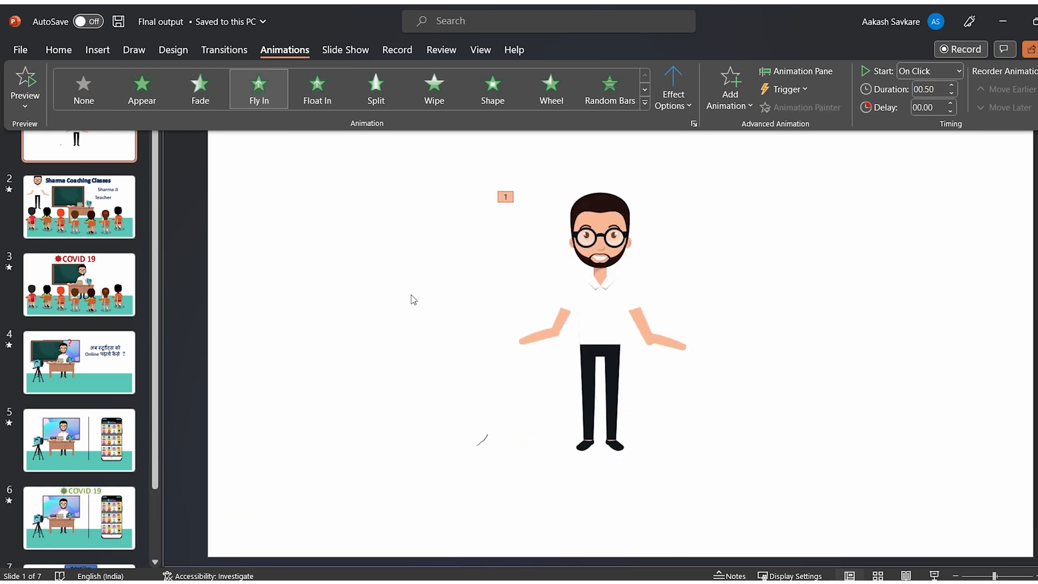
pyautogui.click(411, 276)
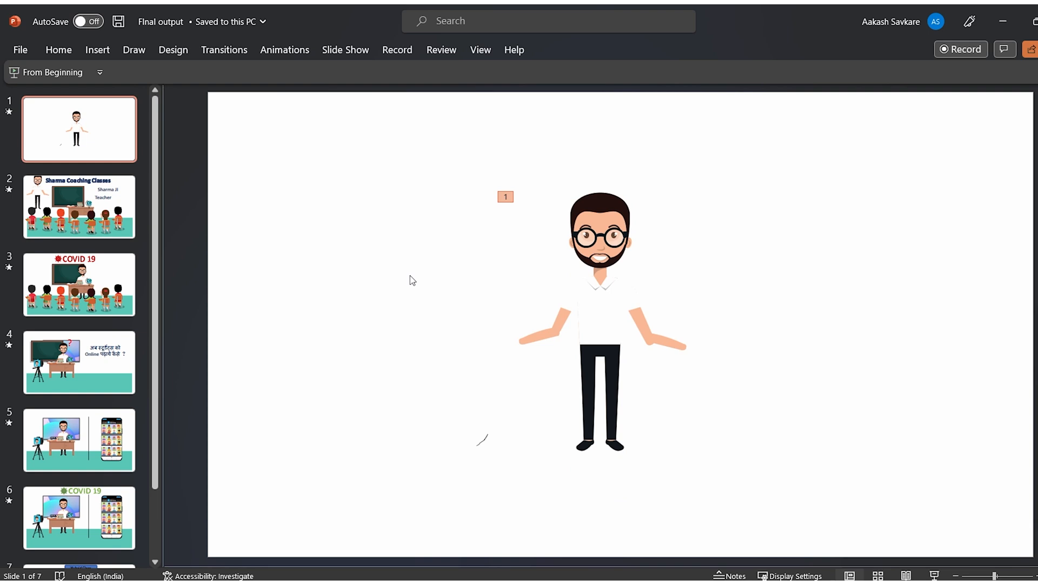
# Step: Look at the teacher's name and role text on slide 2, and return to slide 1
pyautogui.click(78, 207)
pyautogui.click(781, 260)
pyautogui.click(789, 191)
pyautogui.click(79, 129)
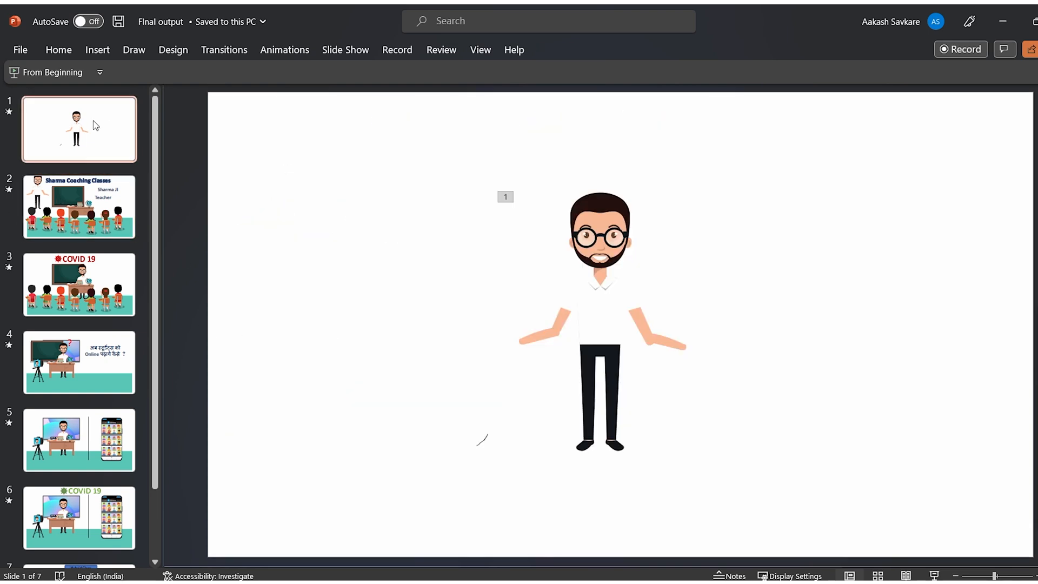
# Step: Add a text box with the teacher's name to the upper right of the figure on slide 1
pyautogui.click(98, 52)
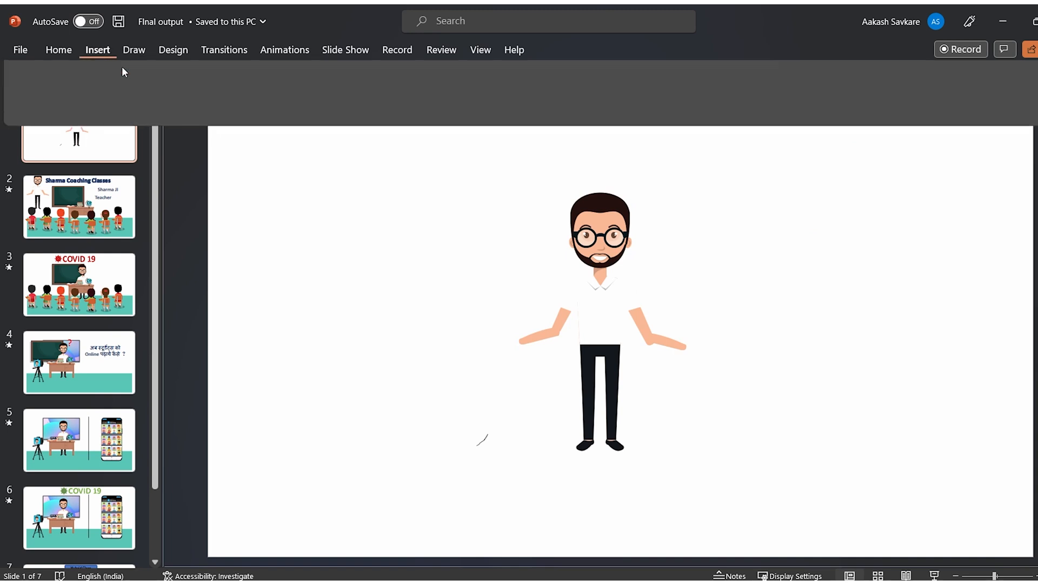
pyautogui.click(737, 92)
pyautogui.click(745, 203)
pyautogui.write('Sharma ')
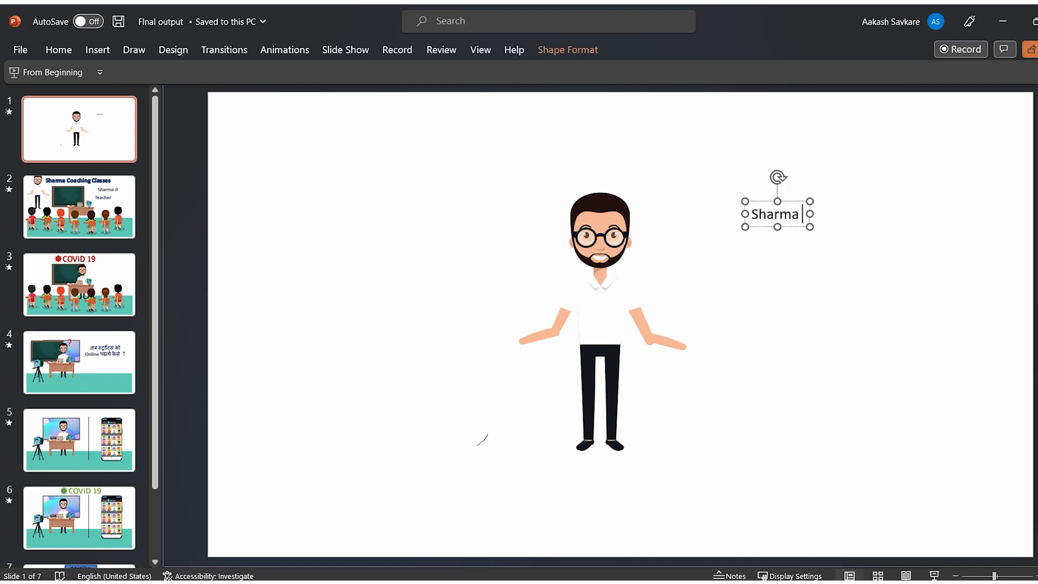
pyautogui.write('J')
pyautogui.press('BackSpace')
pyautogui.press('BackSpace')
pyautogui.write('JI')
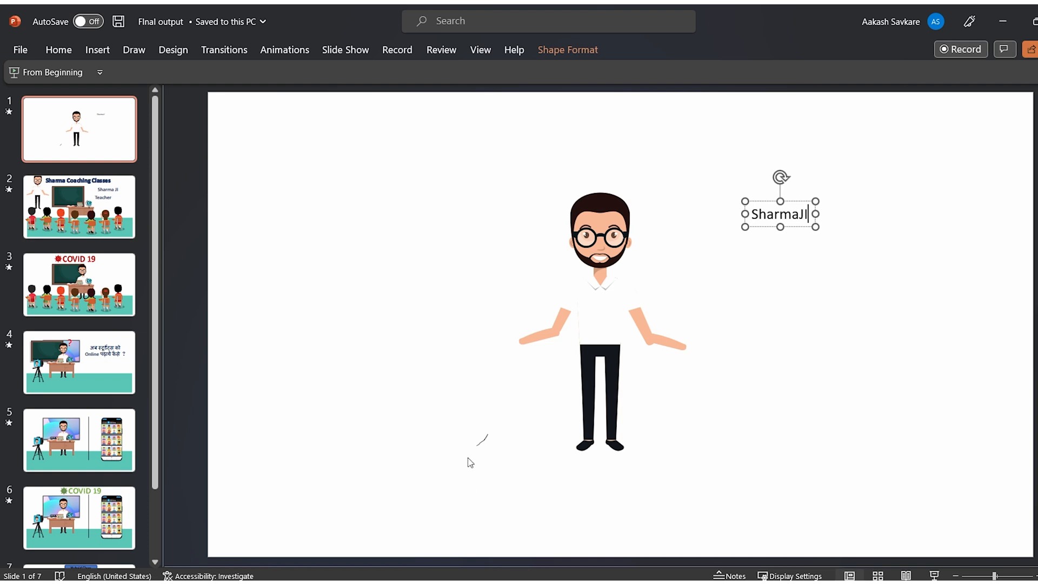
# Step: Make the teacher's name bold and format it in the Aldhabi font at size 28
pyautogui.doubleClick(771, 216)
pyautogui.click(778, 190)
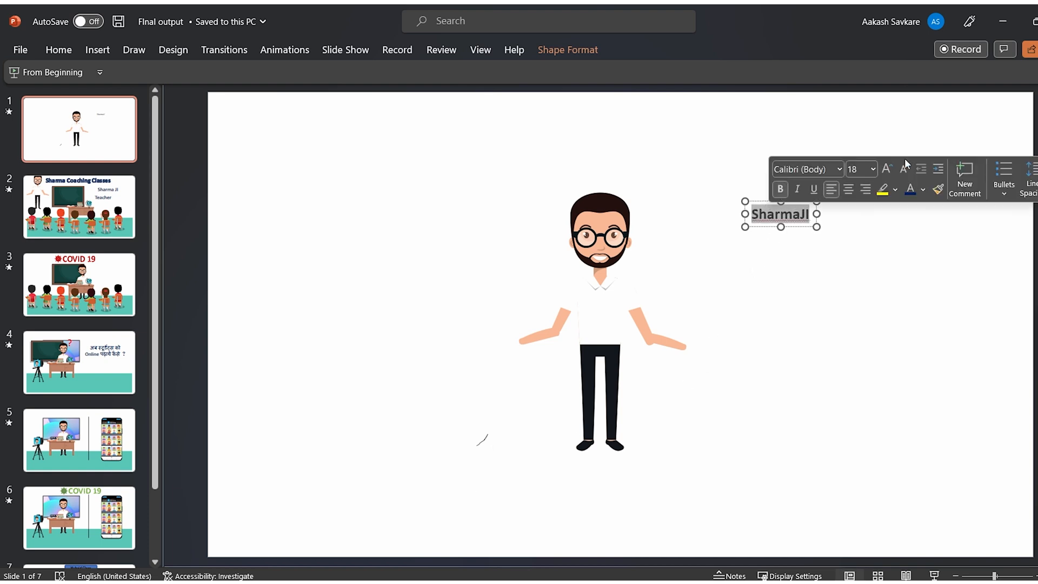
pyautogui.click(873, 169)
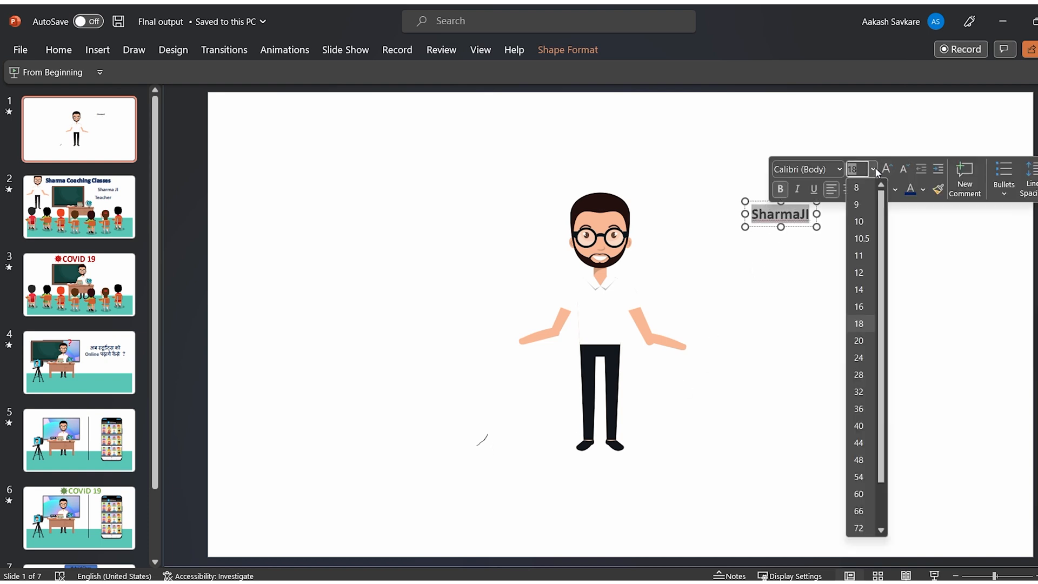
pyautogui.click(867, 381)
pyautogui.click(839, 169)
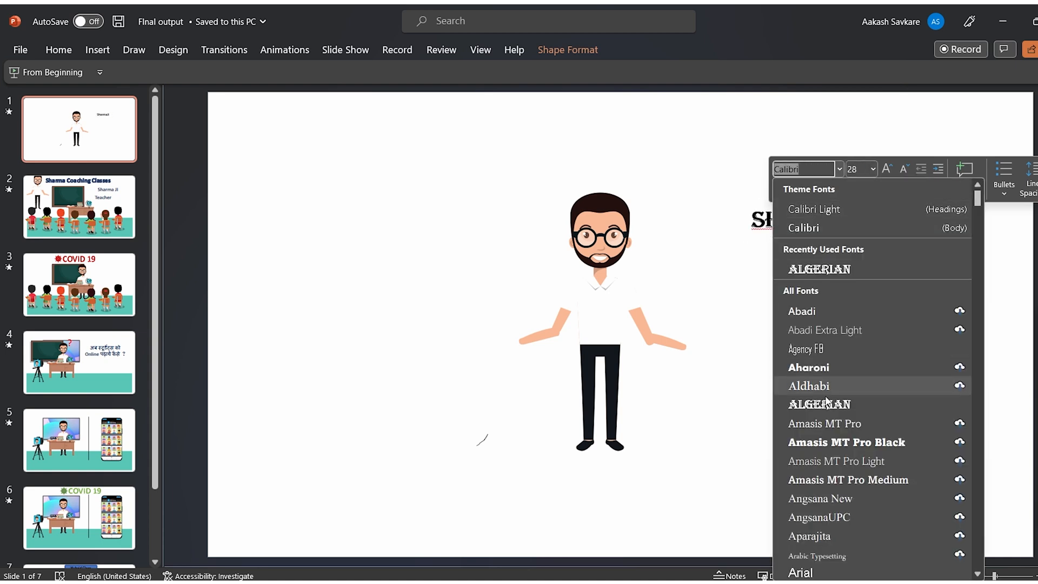
pyautogui.click(812, 387)
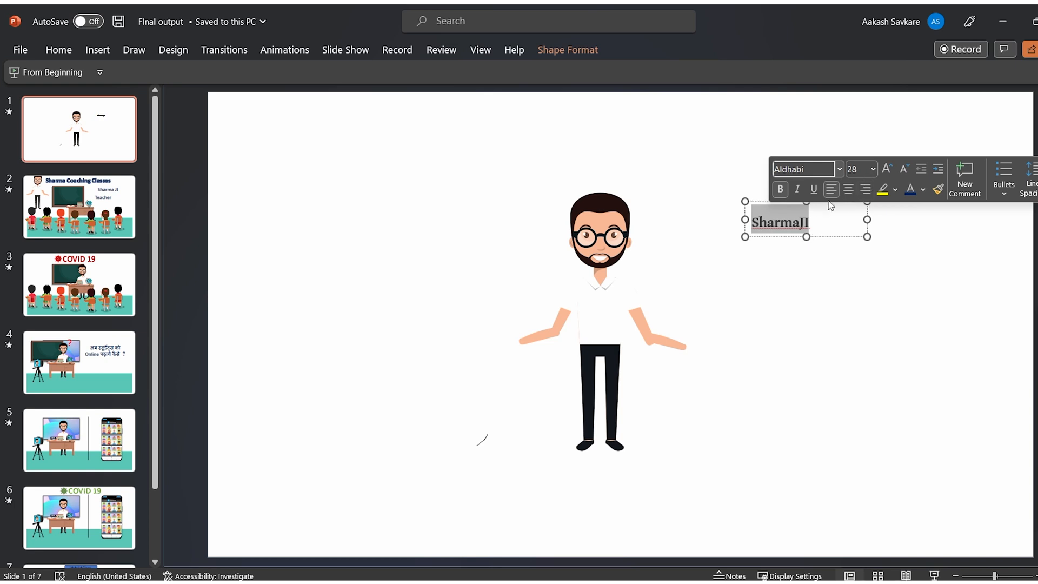
# Step: Enlarge the teacher's name to font size 44 and shift its text box slightly up
pyautogui.click(872, 169)
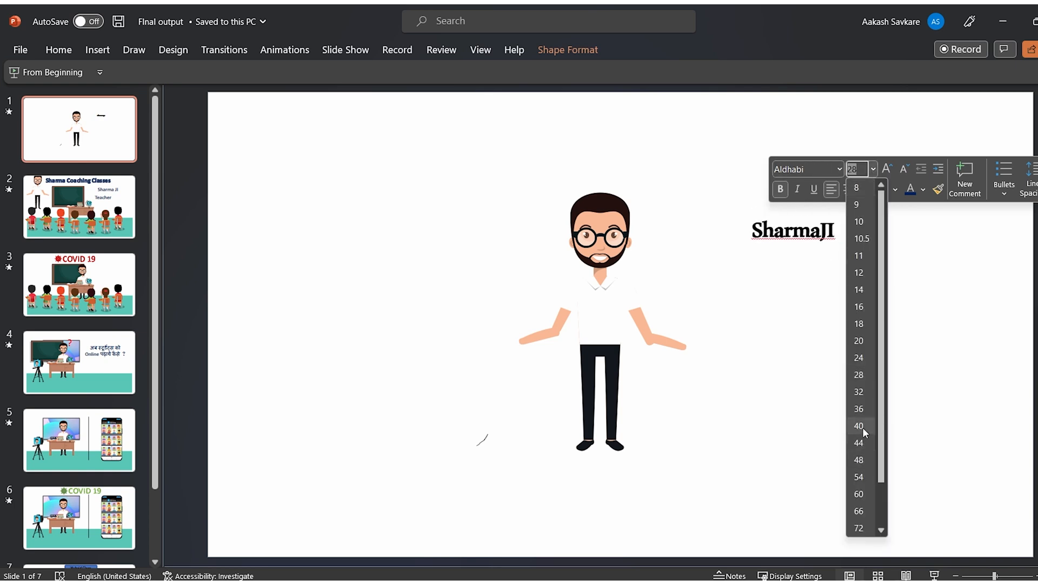
pyautogui.click(859, 443)
pyautogui.click(701, 295)
pyautogui.click(815, 233)
pyautogui.moveTo(773, 200); pyautogui.dragTo(779, 176)
pyautogui.click(679, 329)
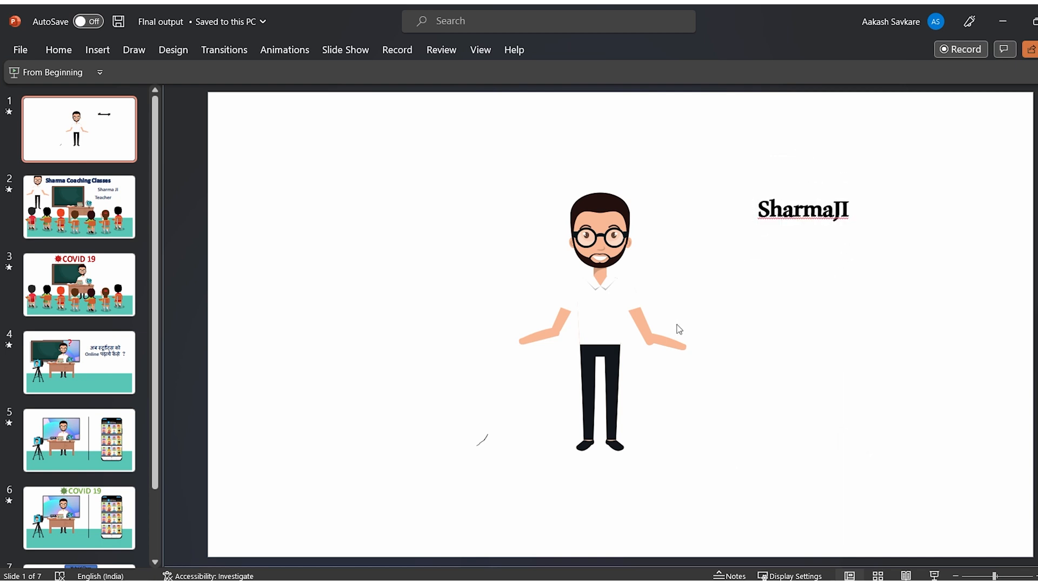
# Step: Review the entrance, emphasis and exit effects available for the teacher's name text box
pyautogui.click(785, 206)
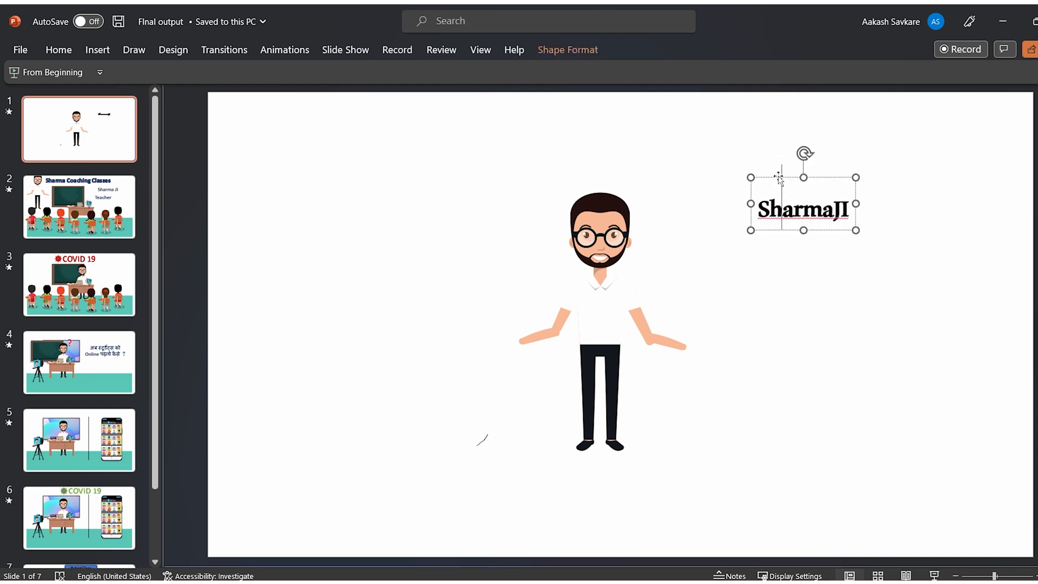
pyautogui.click(778, 177)
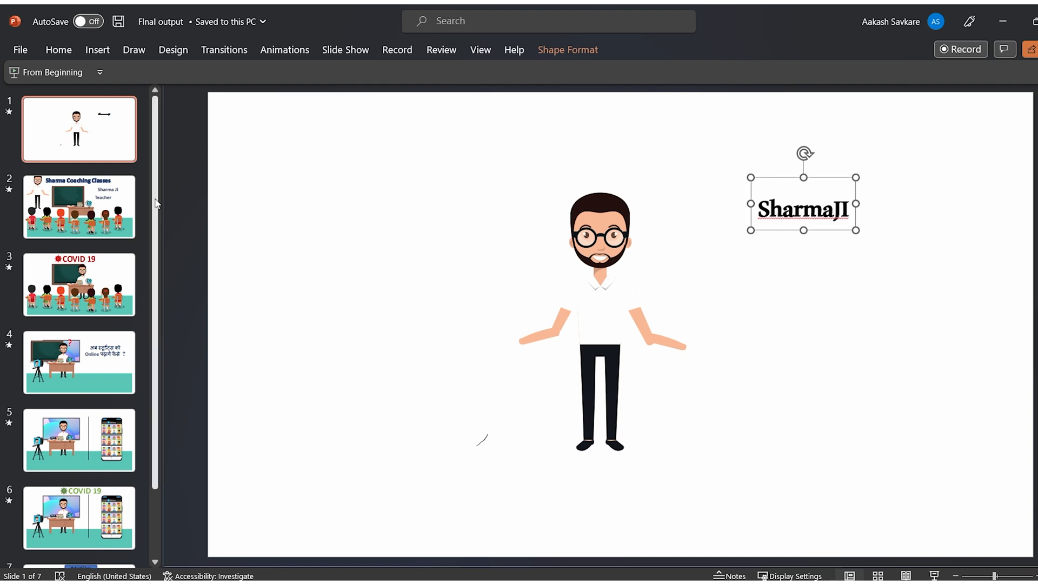
pyautogui.click(262, 51)
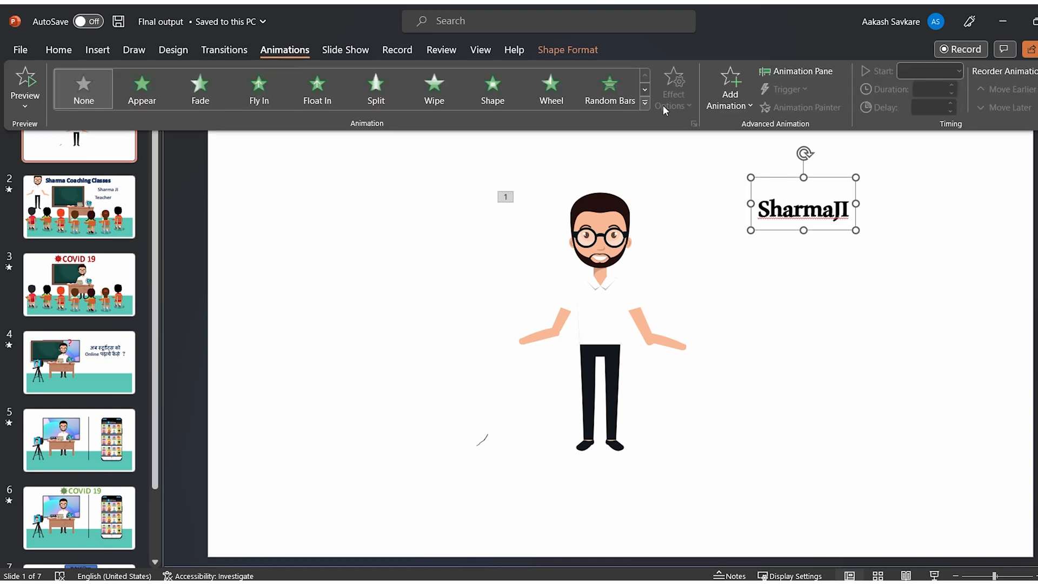
pyautogui.click(644, 103)
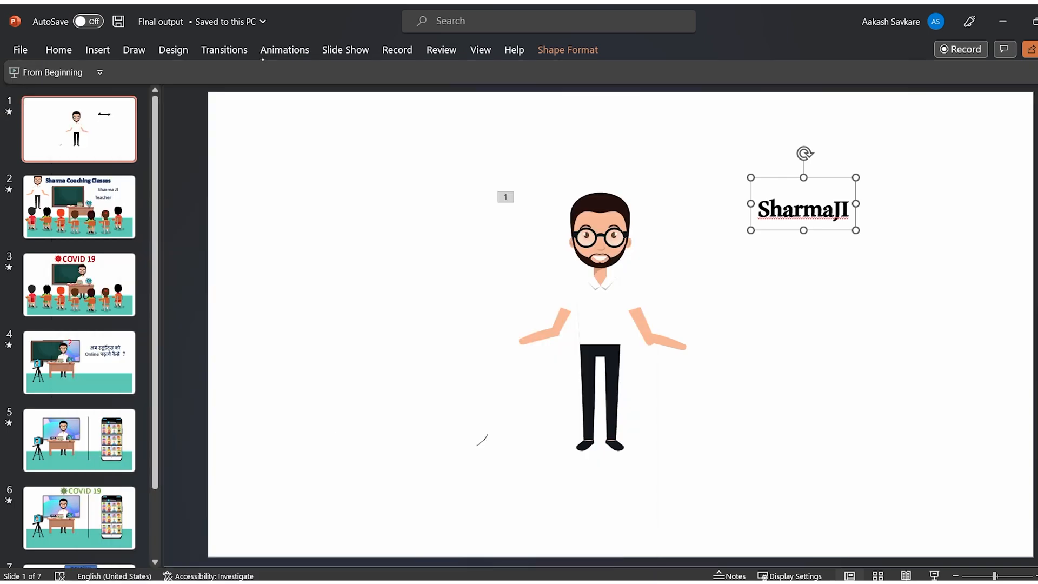
pyautogui.click(285, 50)
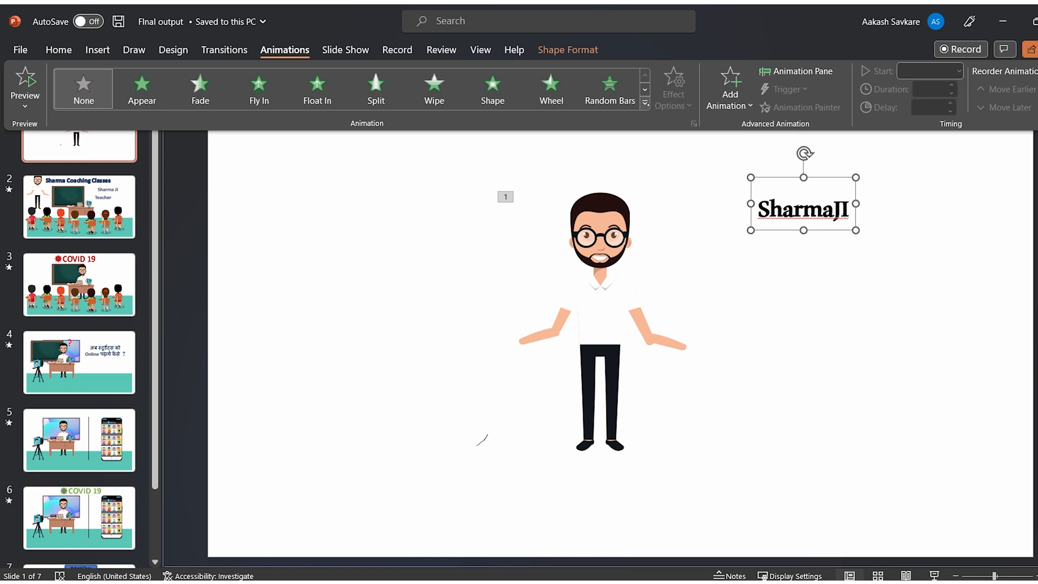
pyautogui.click(645, 103)
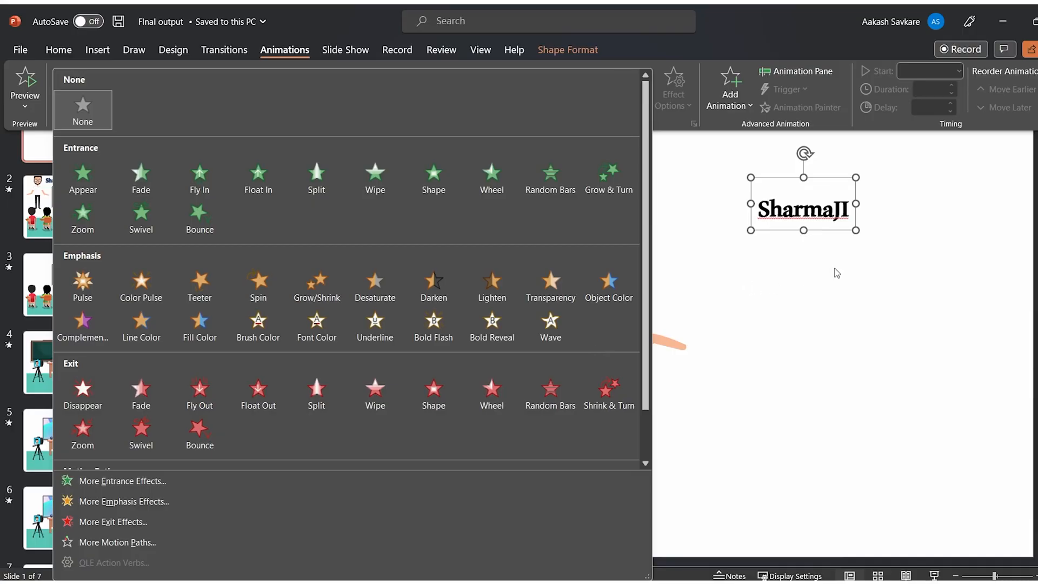
pyautogui.click(782, 185)
# Step: Apply the Fade entrance animation to the teacher's name text box
pyautogui.click(779, 181)
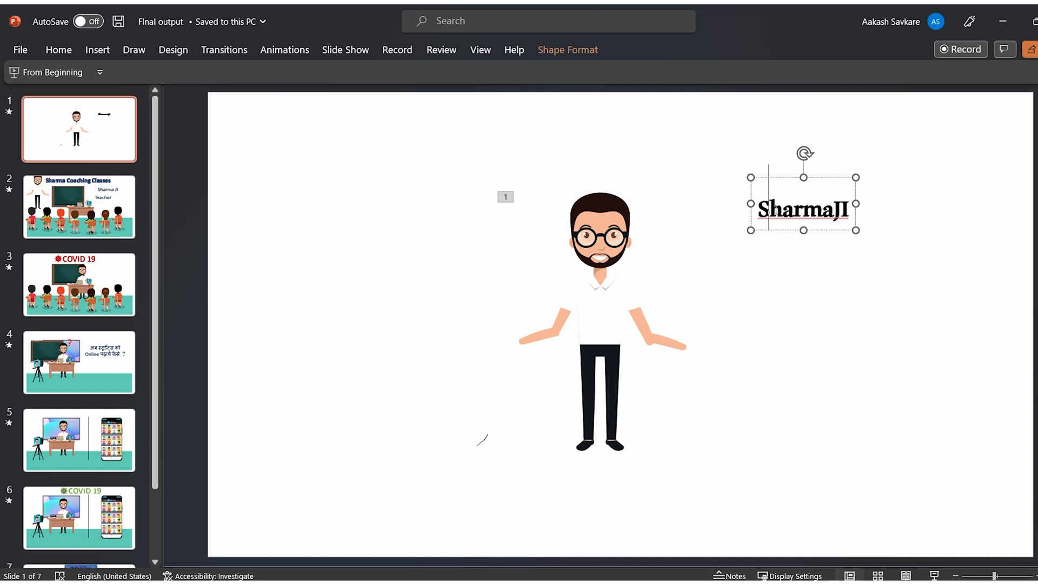
pyautogui.click(289, 52)
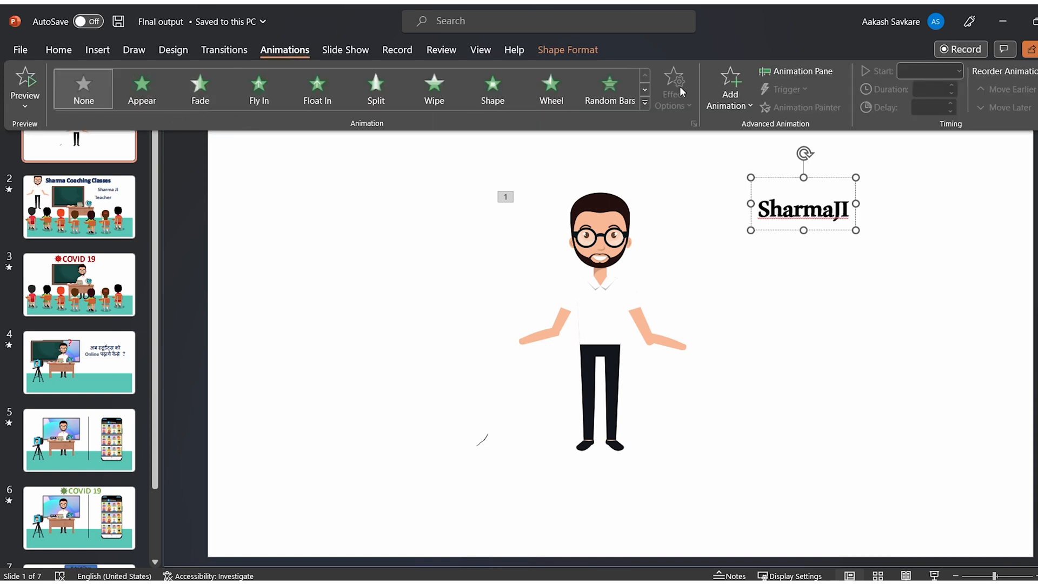
pyautogui.click(205, 93)
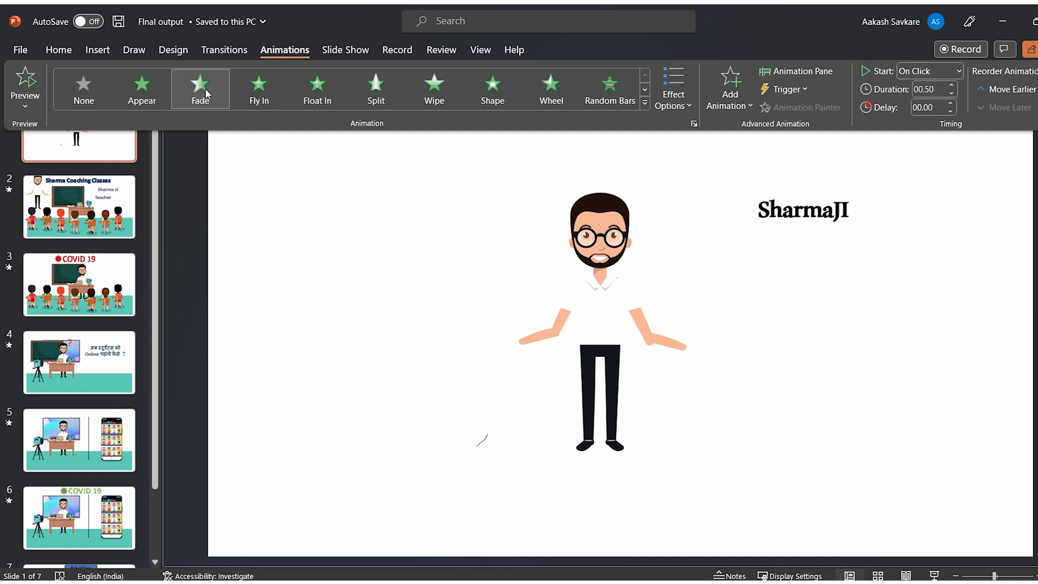
pyautogui.click(801, 322)
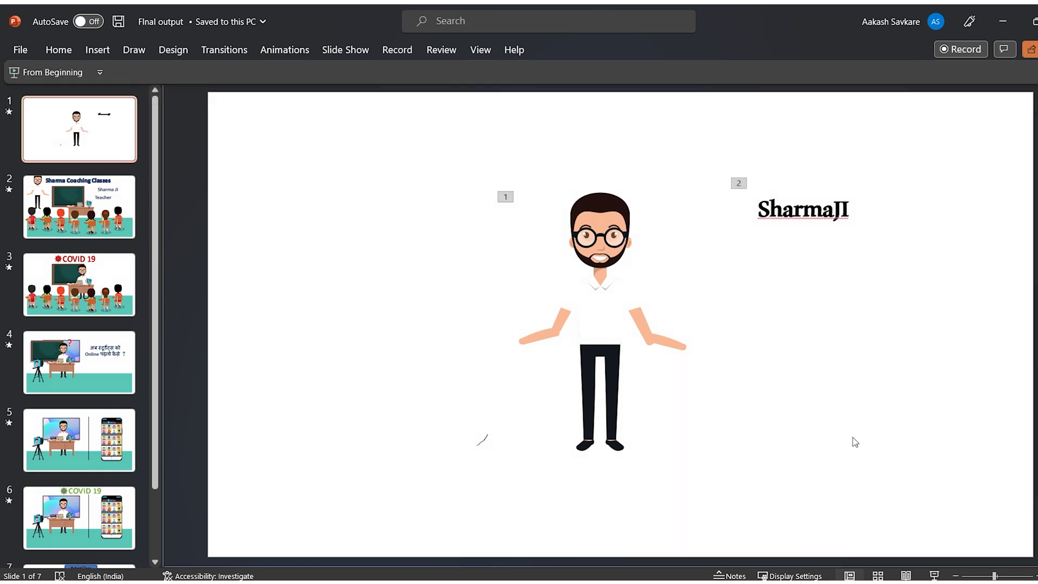
# Step: Play slide 1 as a slide show through the entrances of the figure and the name, and end the show
pyautogui.click(936, 576)
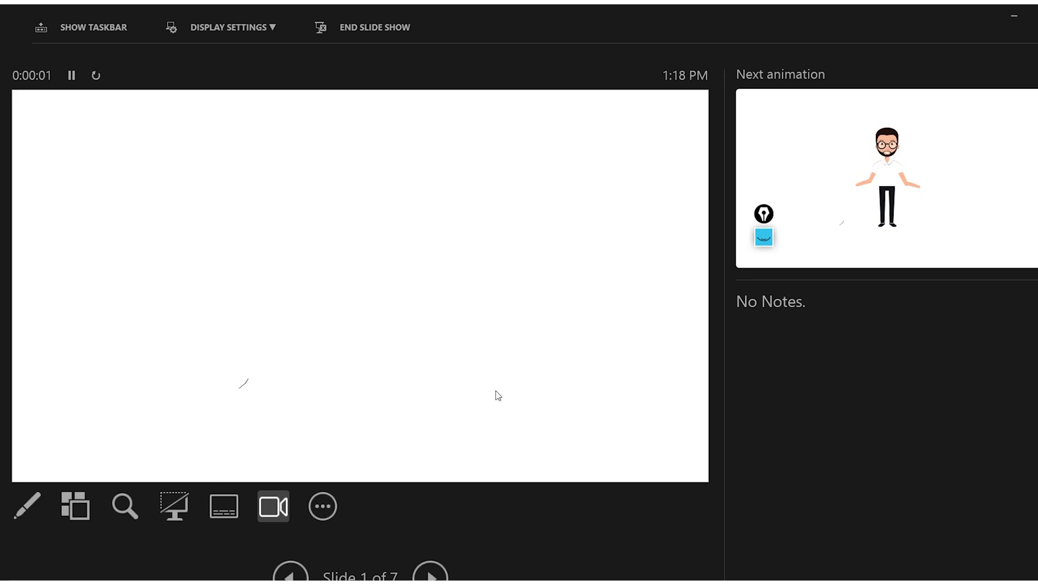
pyautogui.click(498, 396)
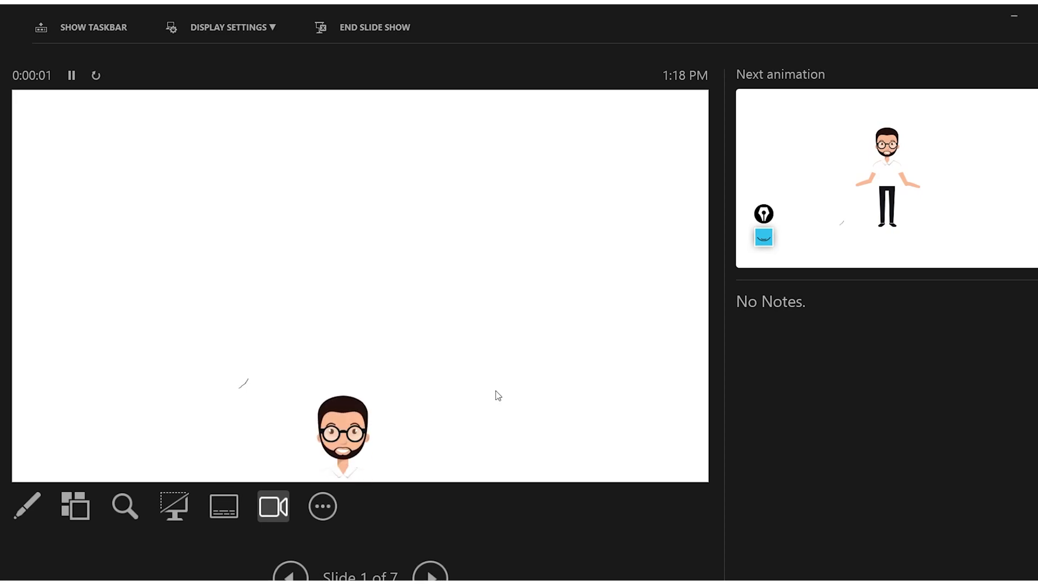
pyautogui.click(498, 396)
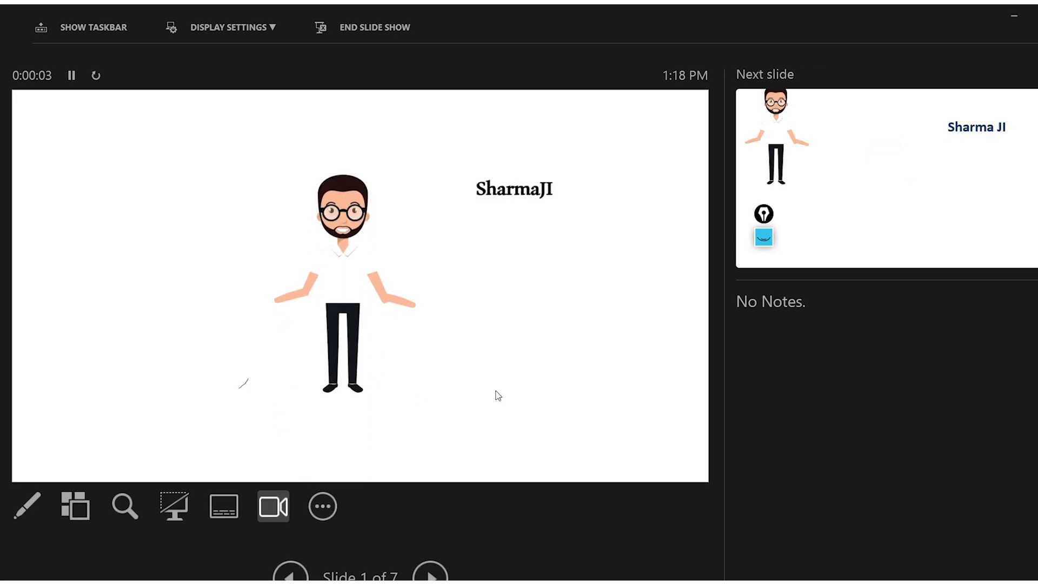
pyautogui.press('Escape')
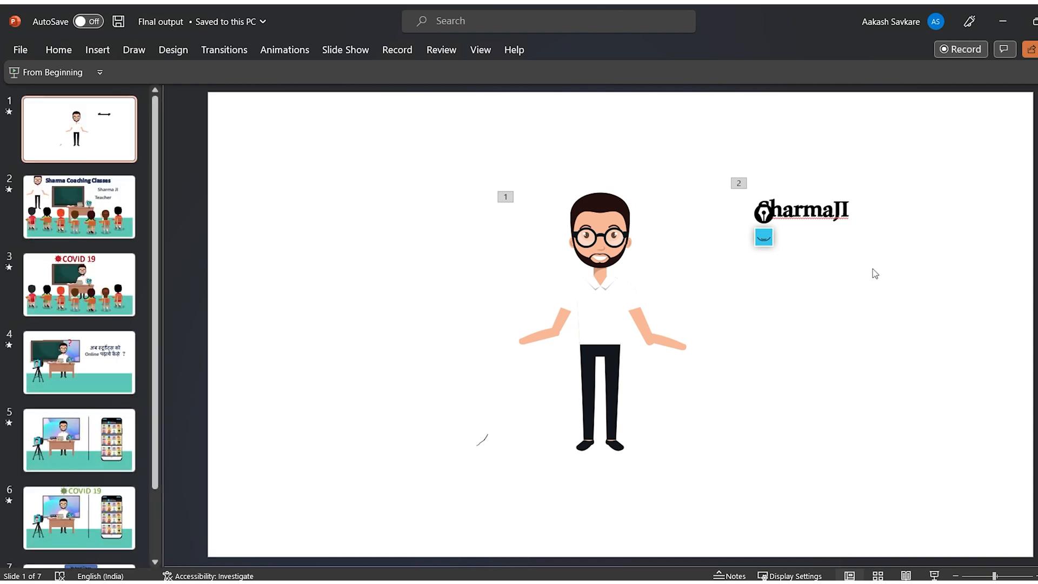
# Step: Add an exit animation to the teacher's name text box in addition to its Fade entrance
pyautogui.click(796, 197)
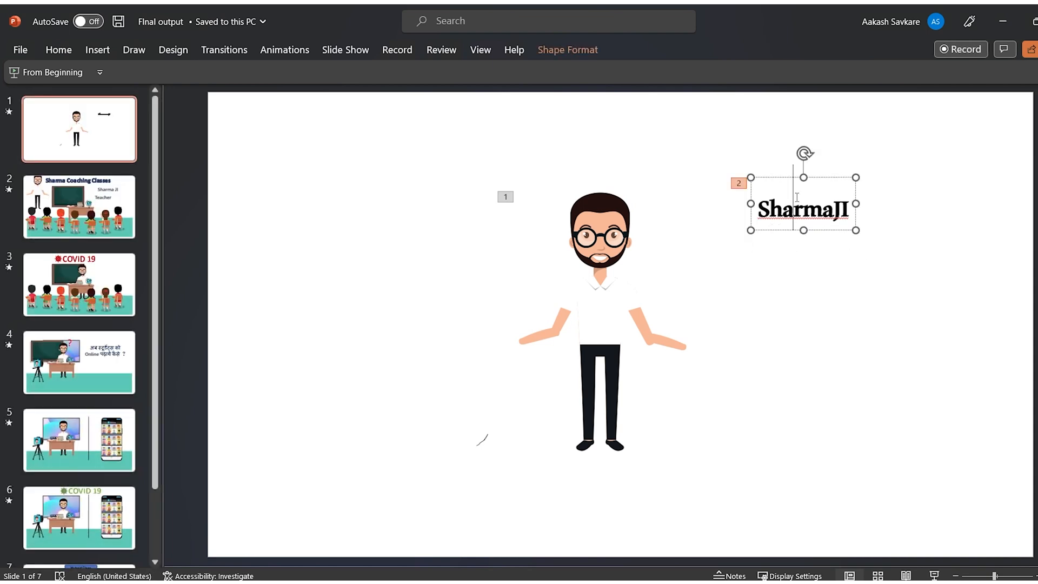
pyautogui.click(278, 50)
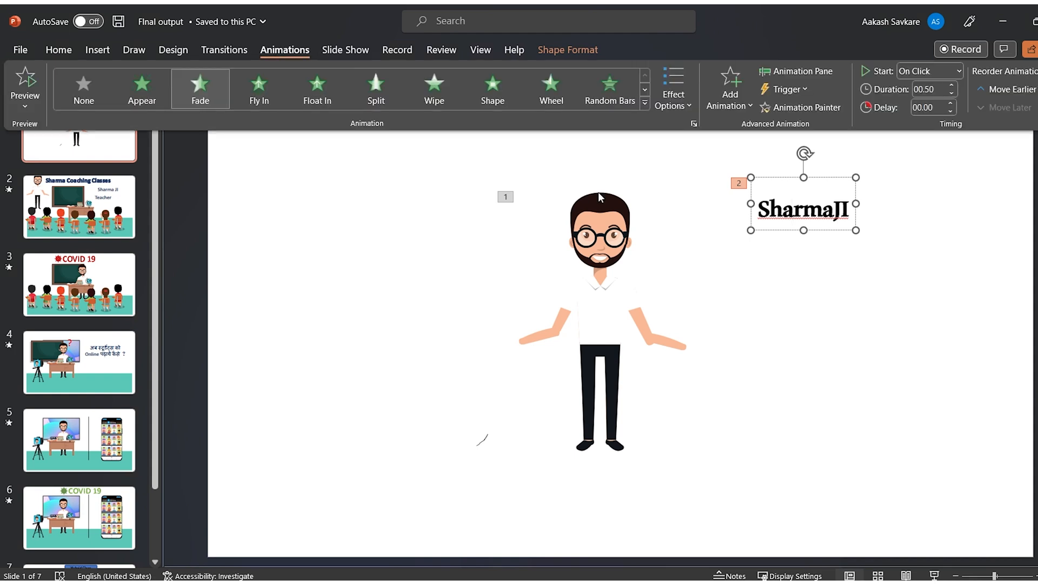
pyautogui.click(727, 106)
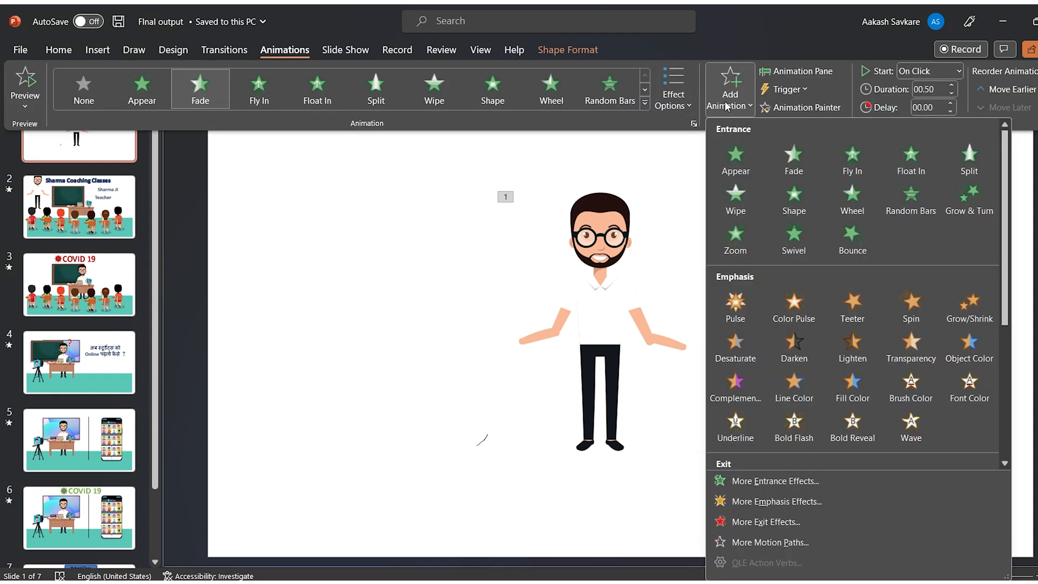
pyautogui.scroll(-4, 747, 450)
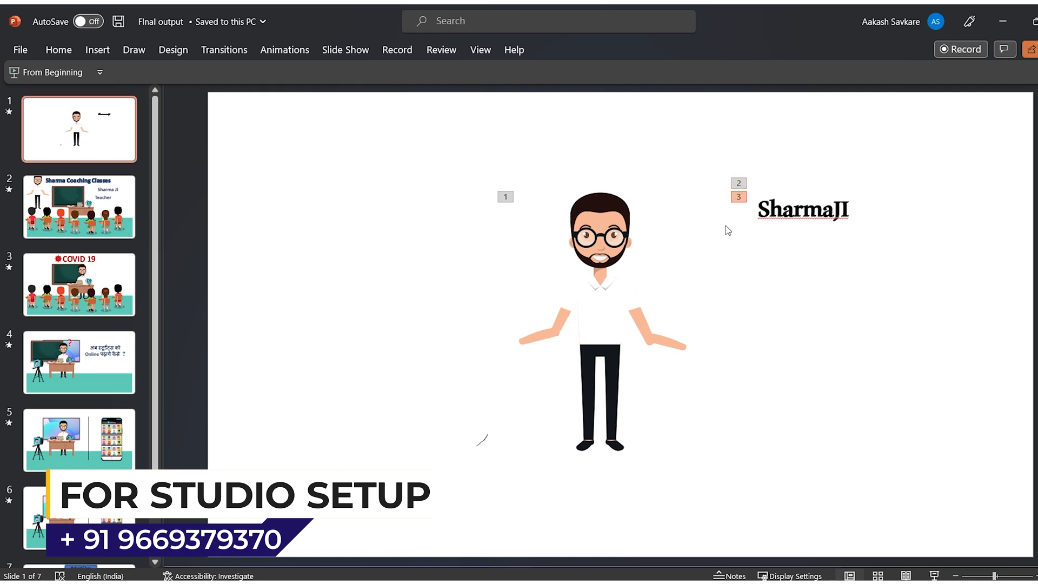
# Step: Play slide 1 as a slide show through the figure's entrance and the name's entrance and exit
pyautogui.click(934, 574)
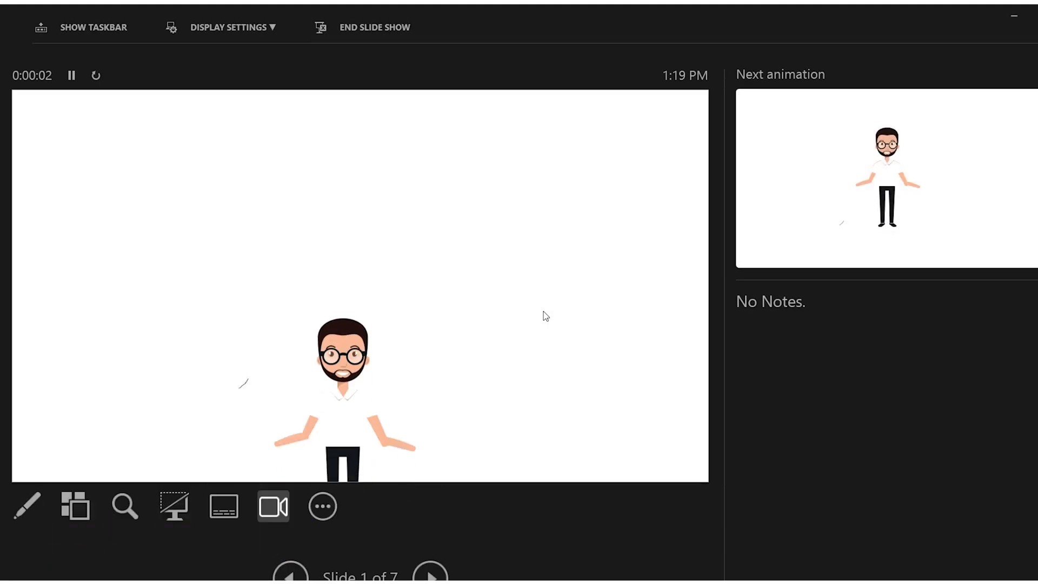
pyautogui.click(543, 311)
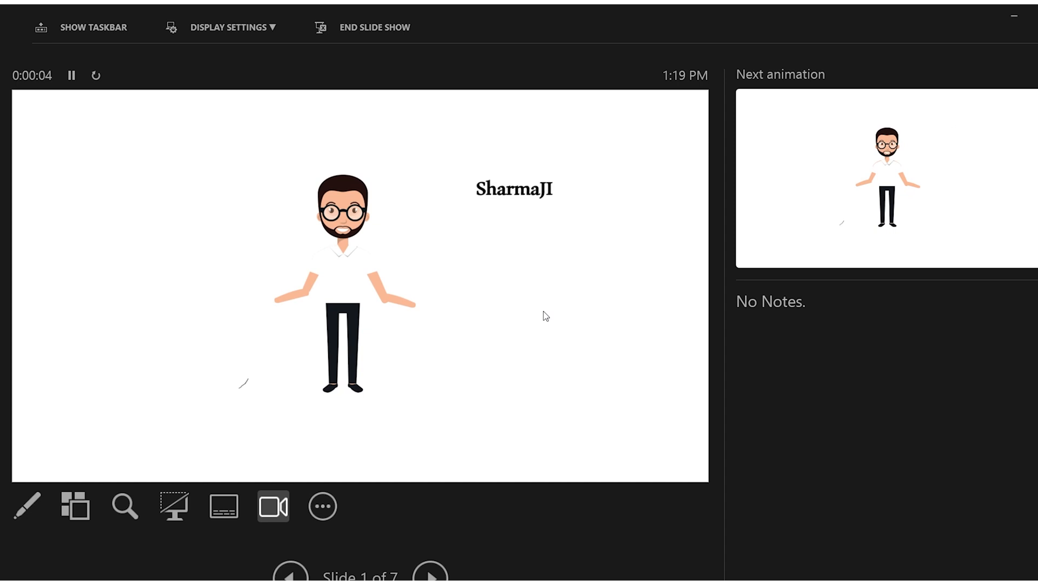
pyautogui.click(543, 311)
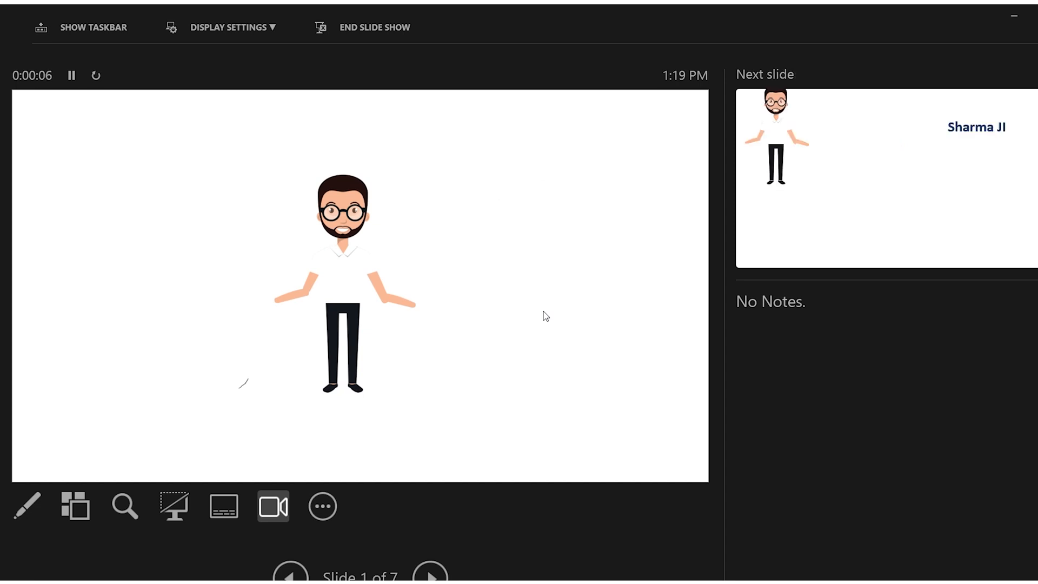
# Step: End the slide show and copy the "Teacher" text from slide 2 onto slide 1, placing it below the teacher's name
pyautogui.press('Escape')
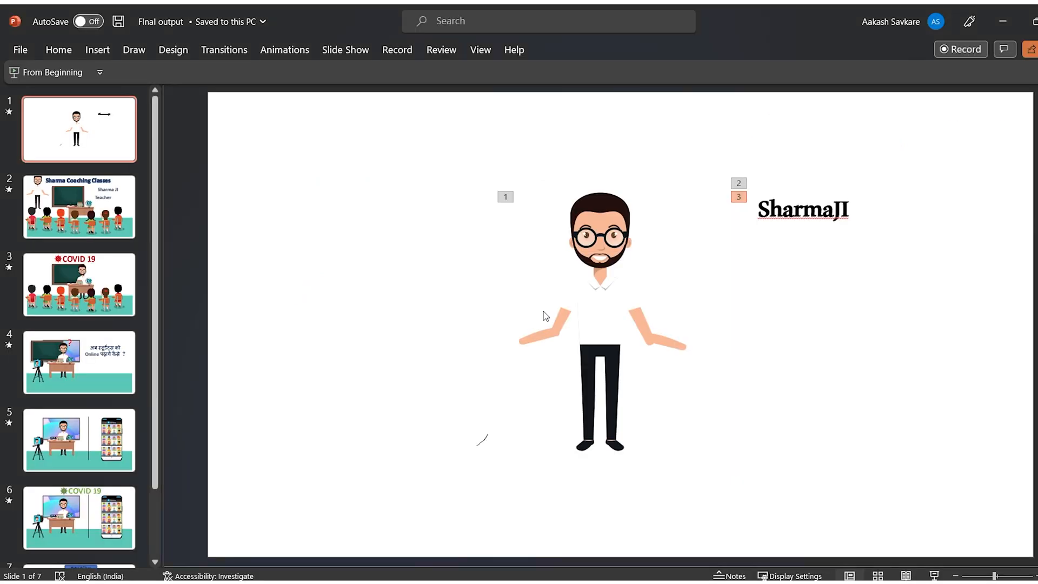
pyautogui.click(66, 195)
pyautogui.click(757, 267)
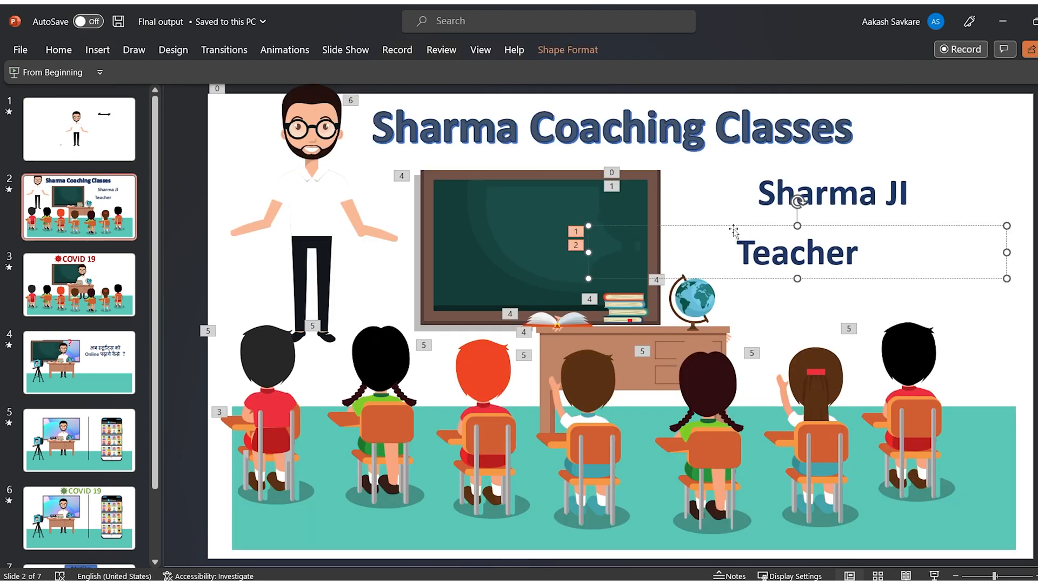
pyautogui.doubleClick(763, 257)
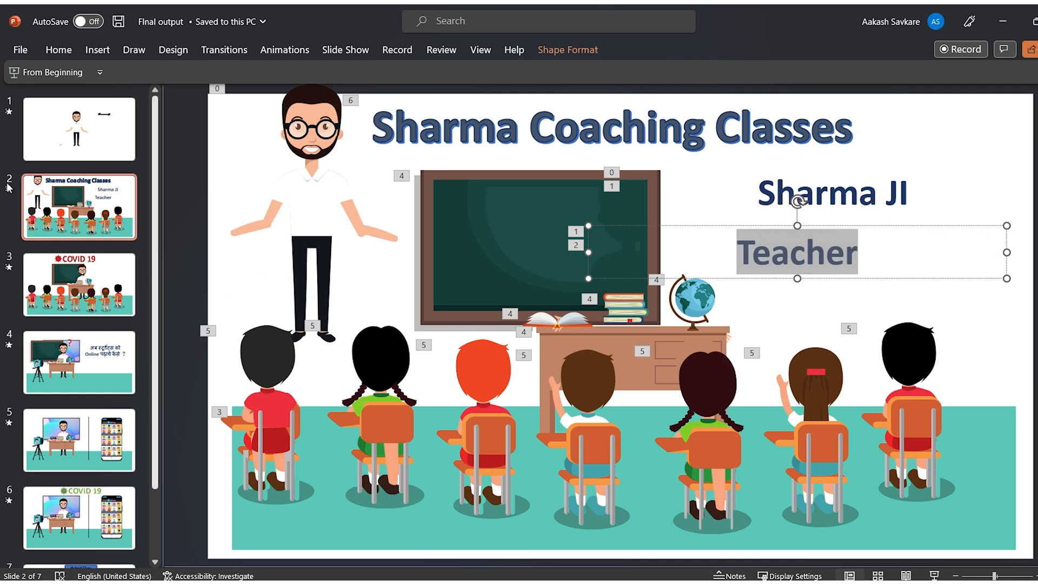
pyautogui.click(100, 147)
pyautogui.rightClick(780, 254)
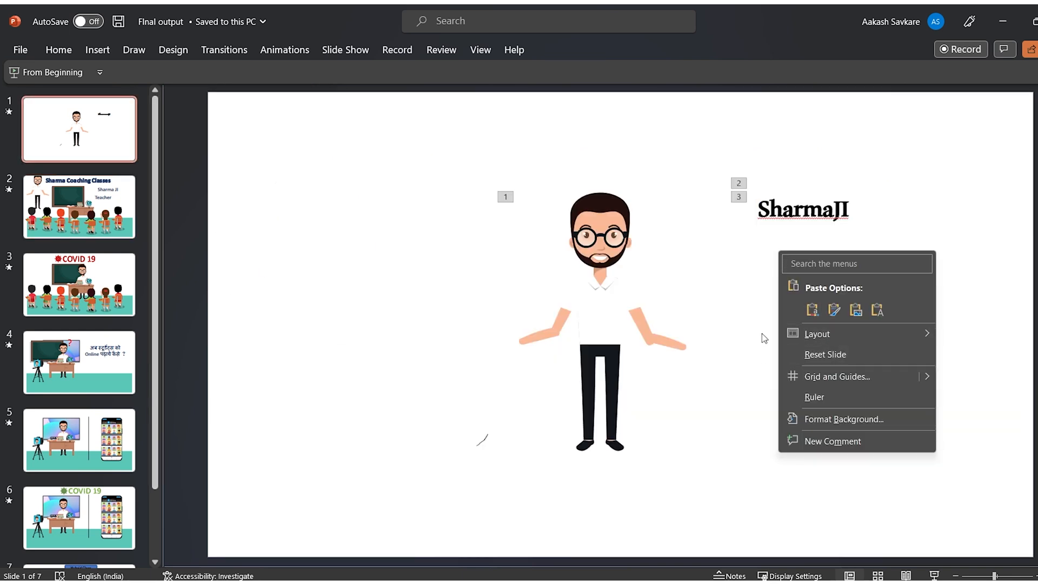
pyautogui.click(760, 297)
pyautogui.hotkey('ctrl', 'v')
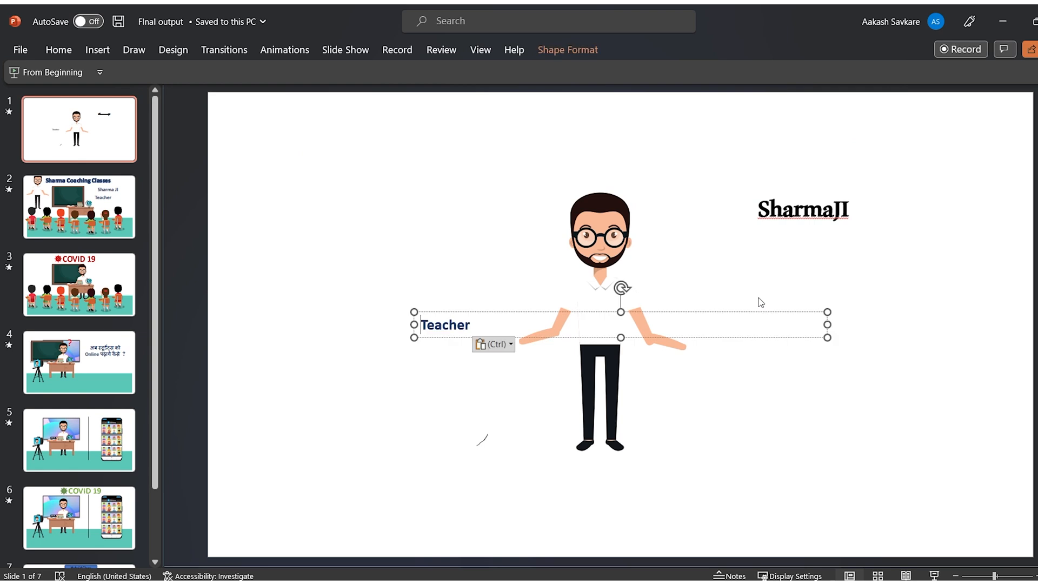
pyautogui.moveTo(638, 313); pyautogui.dragTo(975, 254)
# Step: Set the "Teacher" text on slide 1 to font size 28 and move its box up close under the name
pyautogui.doubleClick(696, 264)
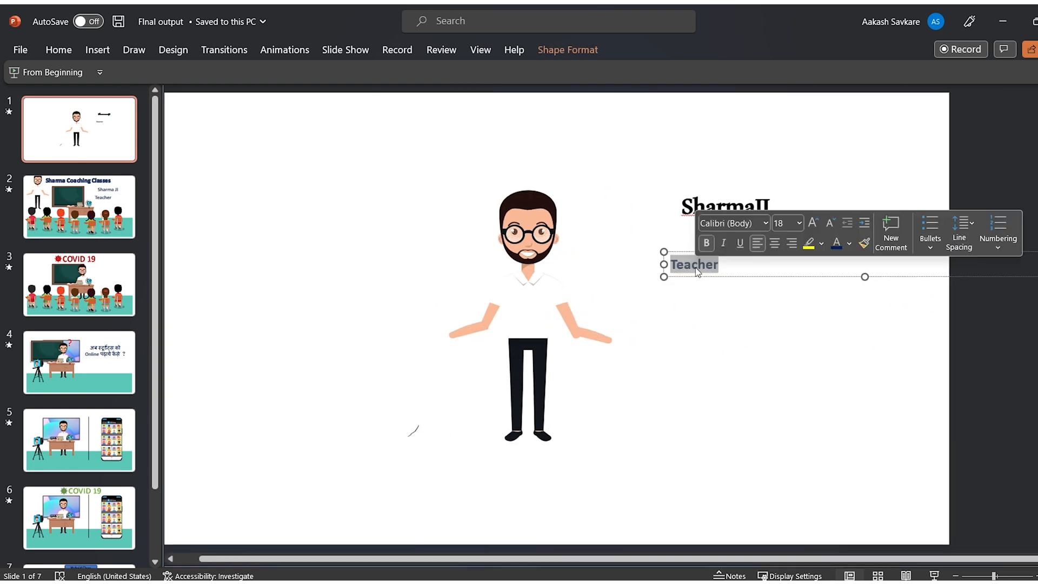
pyautogui.click(799, 223)
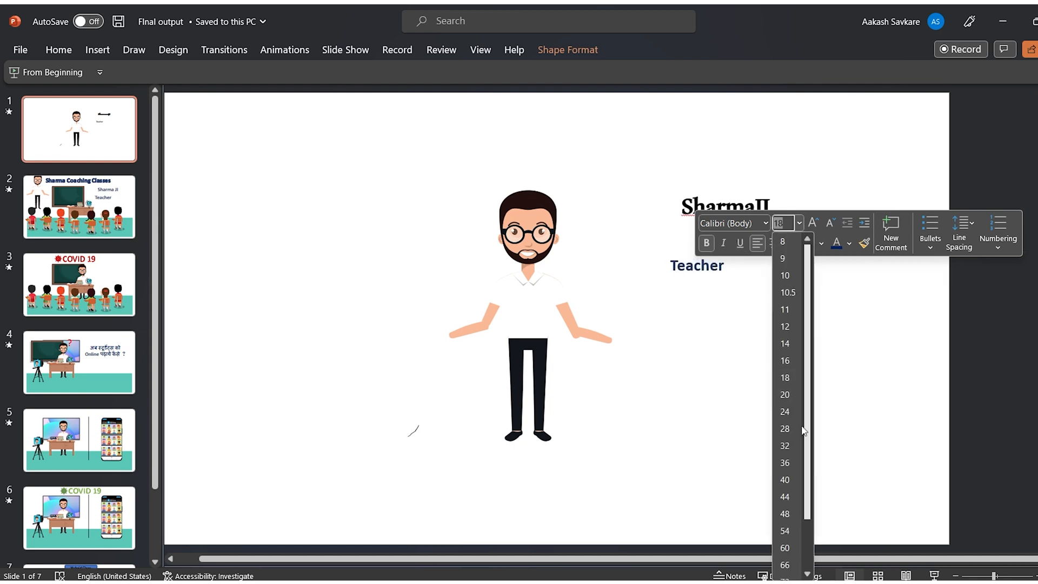
pyautogui.click(784, 428)
pyautogui.click(760, 403)
pyautogui.click(697, 264)
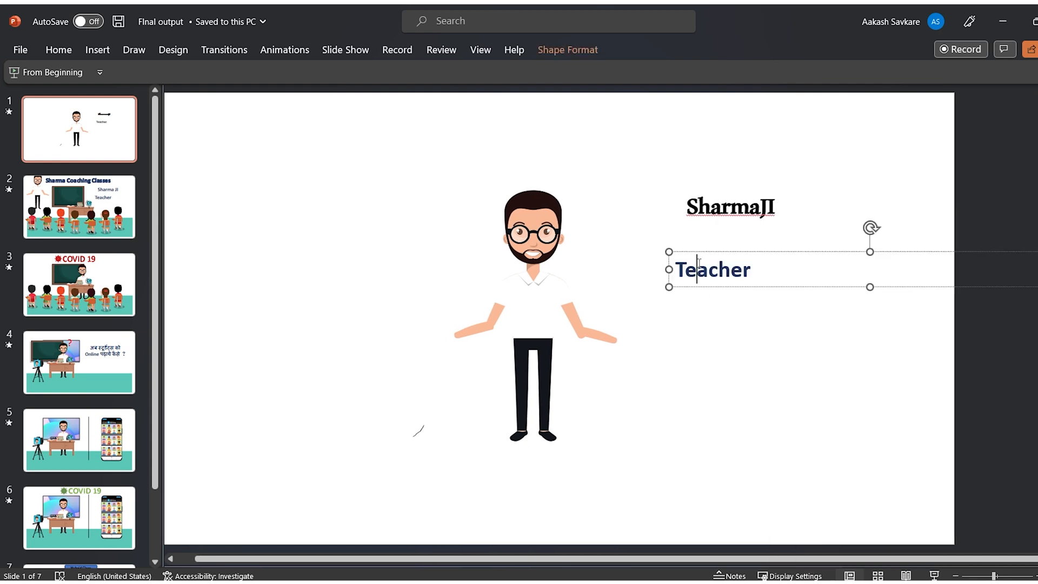
pyautogui.moveTo(698, 251); pyautogui.dragTo(717, 232)
# Step: Apply the Fade entrance animation to the "Teacher" text box on slide 1
pyautogui.press('Escape')
pyautogui.click(729, 250)
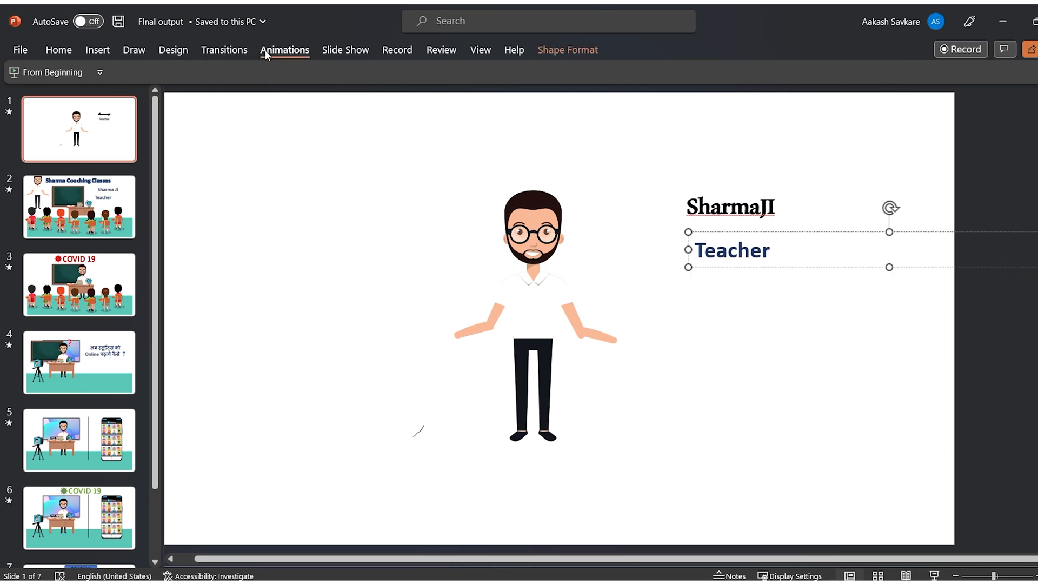
pyautogui.click(285, 50)
pyautogui.click(200, 92)
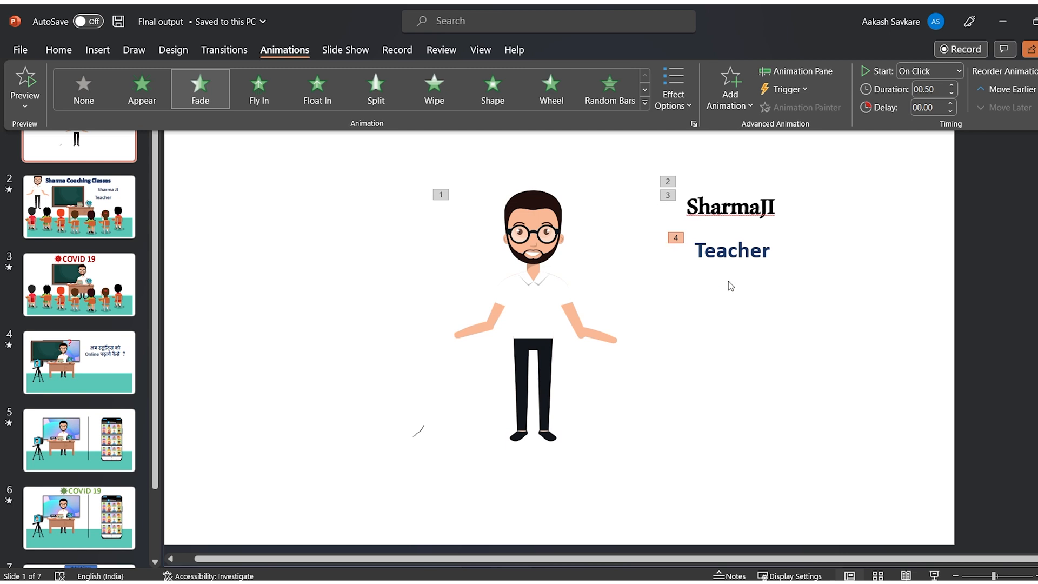
pyautogui.hotkey('ctrl', 'F1')
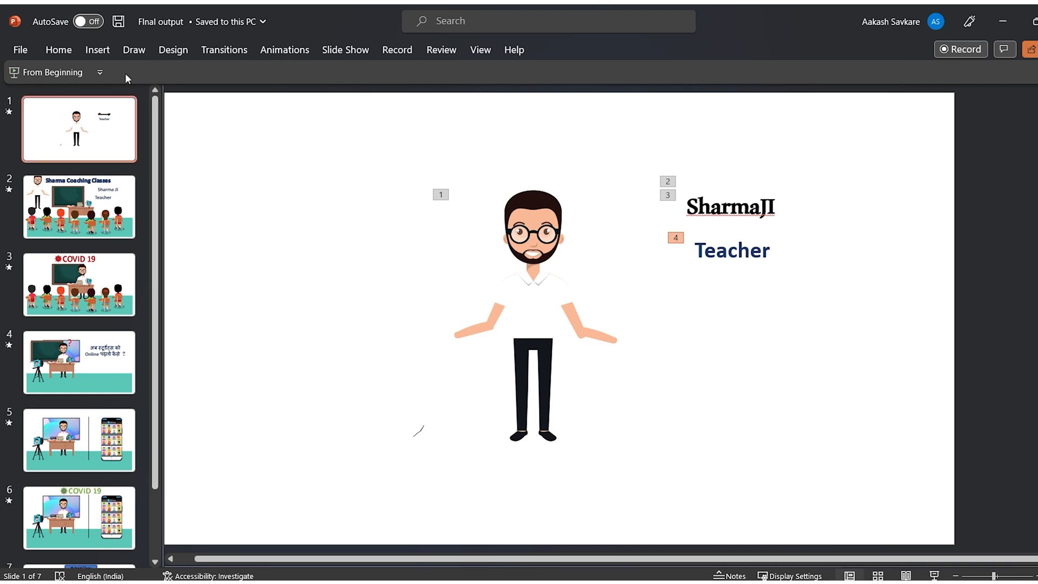
# Step: Set the "Teacher" text's Fade entrance to start with the previous animation and test slide 1 in the slide show
pyautogui.click(287, 50)
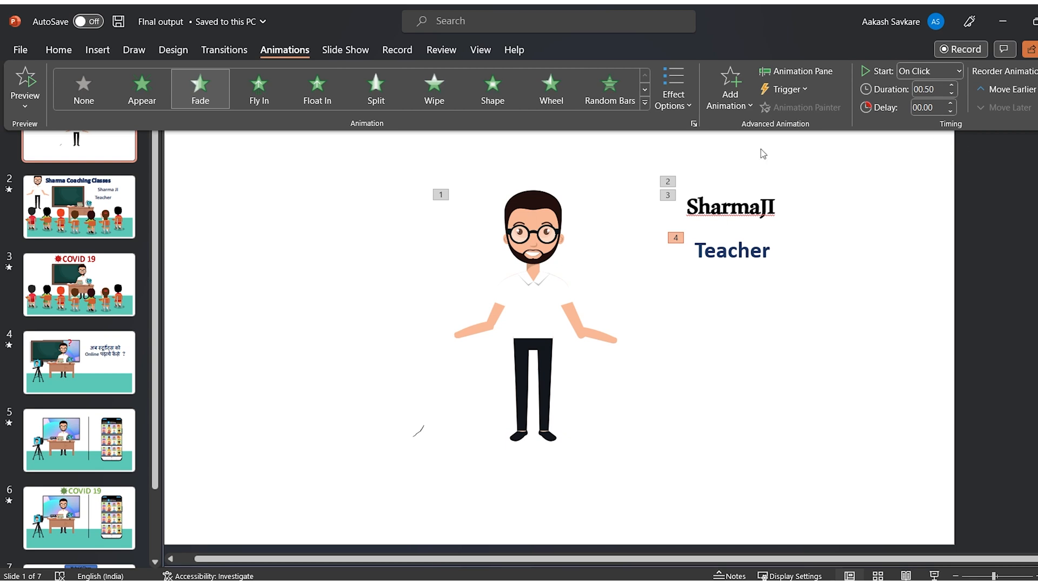
pyautogui.click(781, 71)
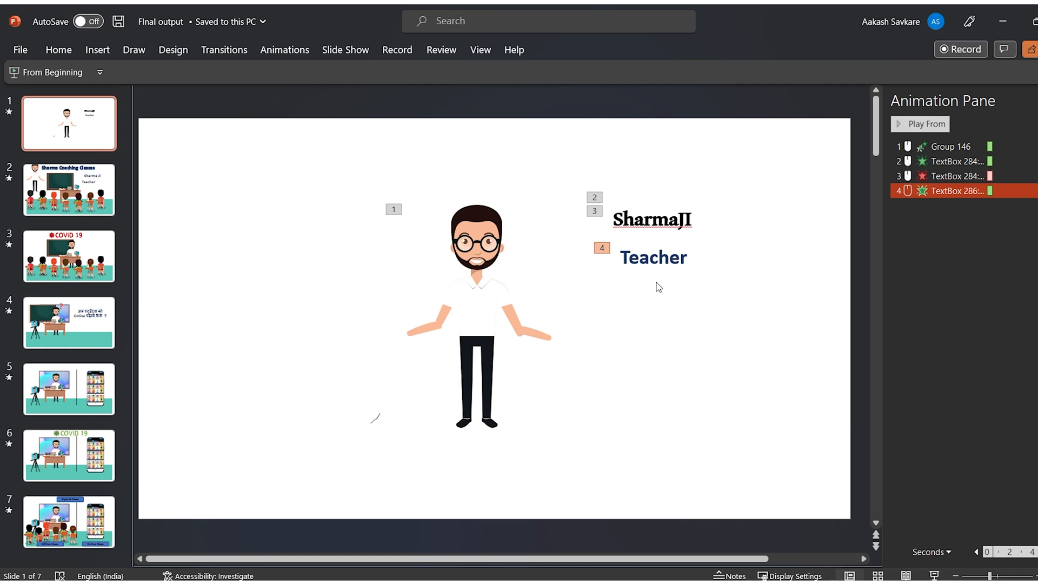
pyautogui.click(936, 178)
pyautogui.click(936, 192)
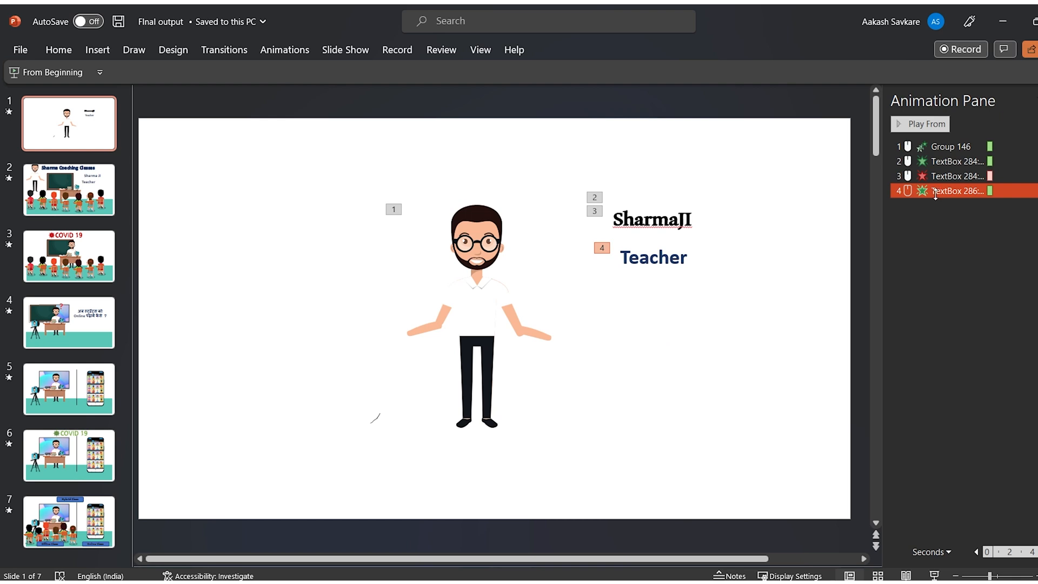
pyautogui.rightClick(935, 194)
pyautogui.click(988, 227)
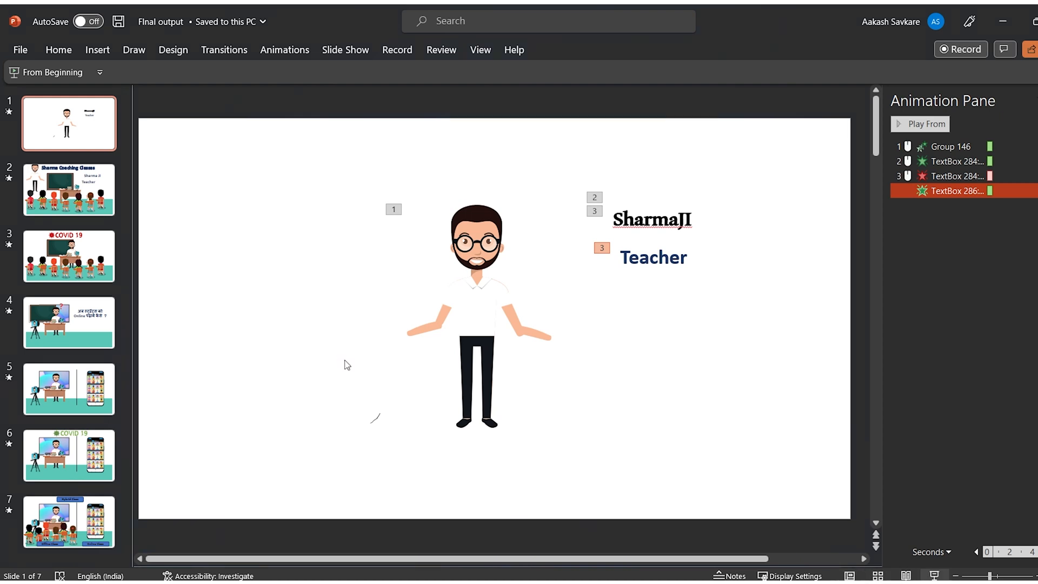
pyautogui.press('F5')
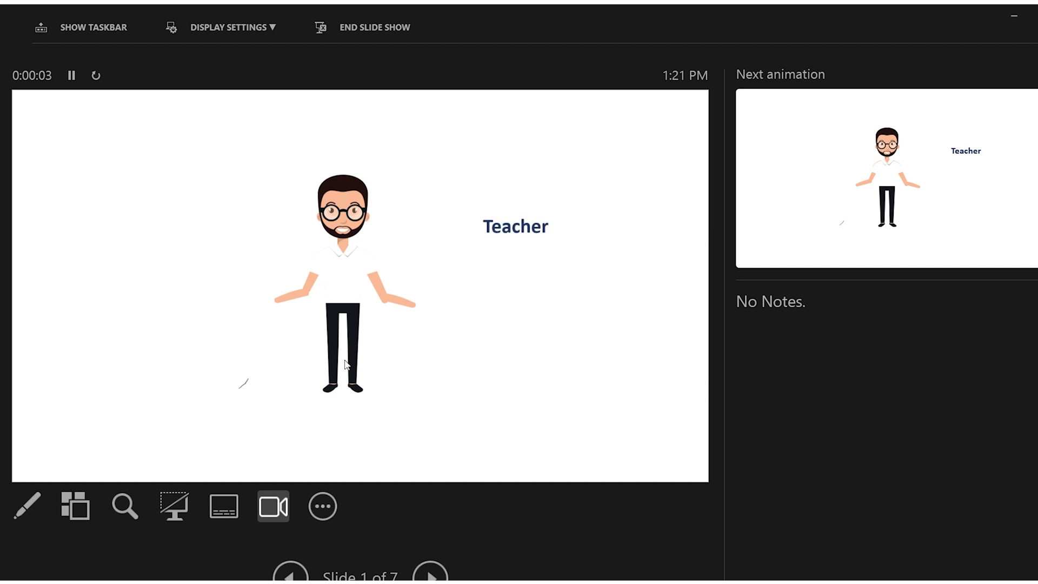
pyautogui.press('Escape')
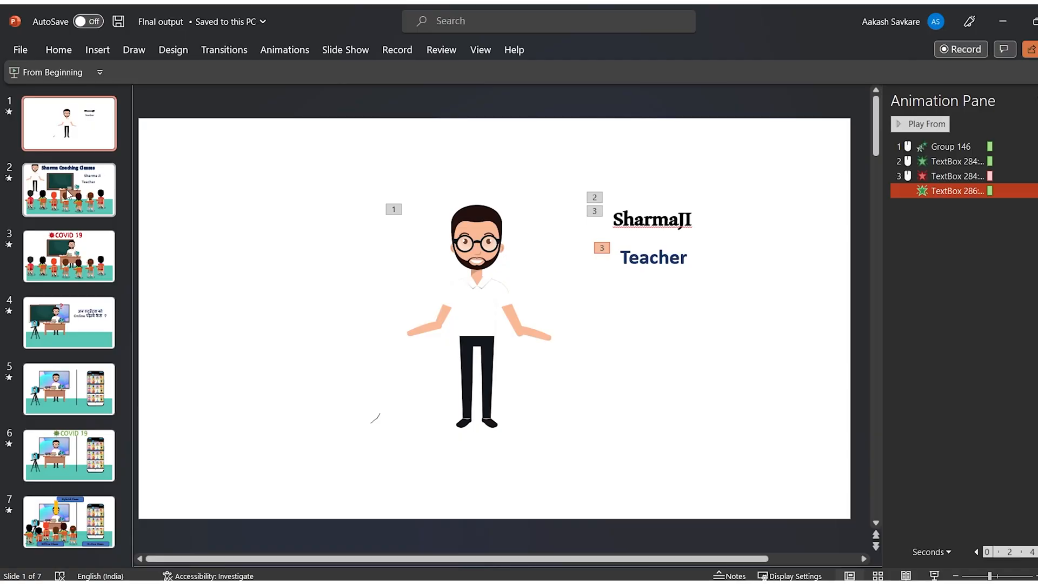
# Step: Copy the blackboard from slide 2 onto slide 1 and send it to the back, behind the teacher figure
pyautogui.click(69, 193)
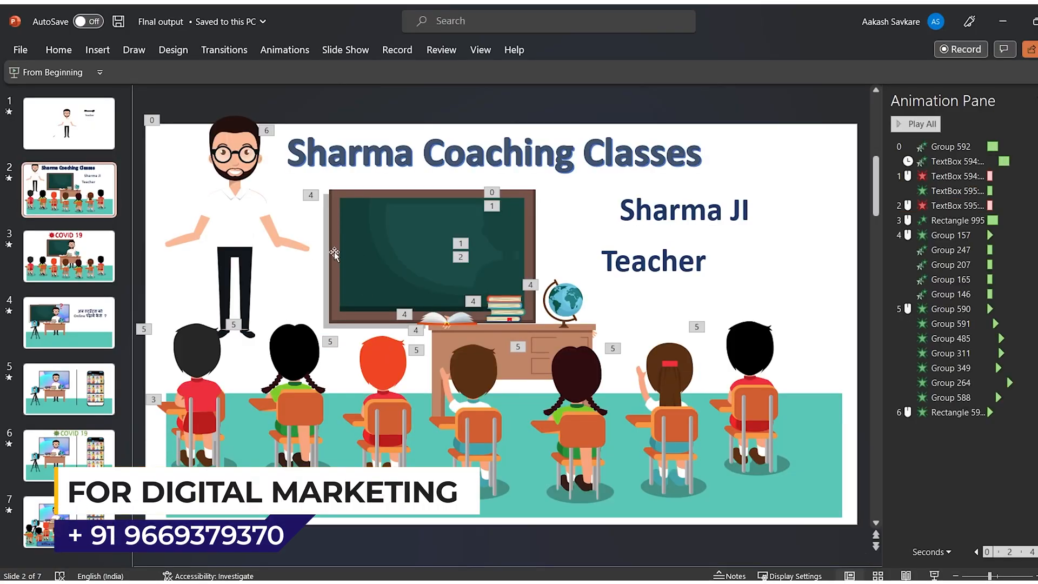
pyautogui.click(334, 254)
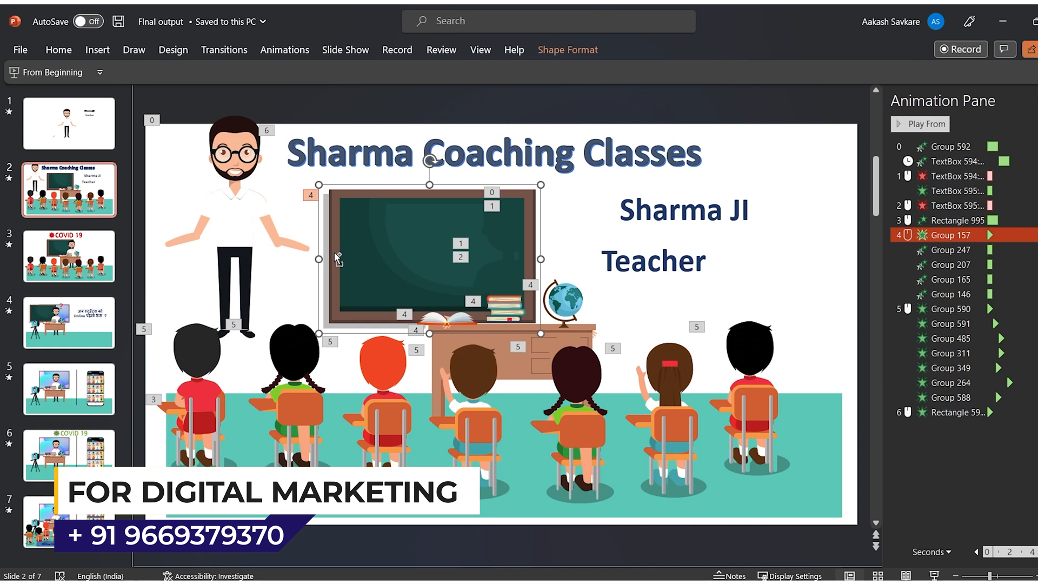
pyautogui.click(69, 189)
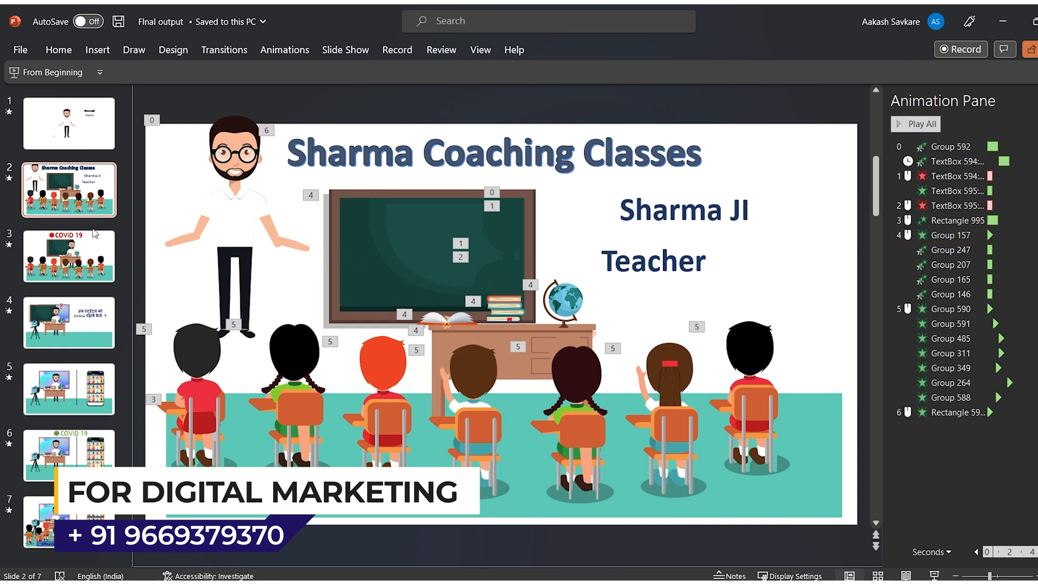
pyautogui.click(29, 107)
pyautogui.hotkey('ctrl', 'v')
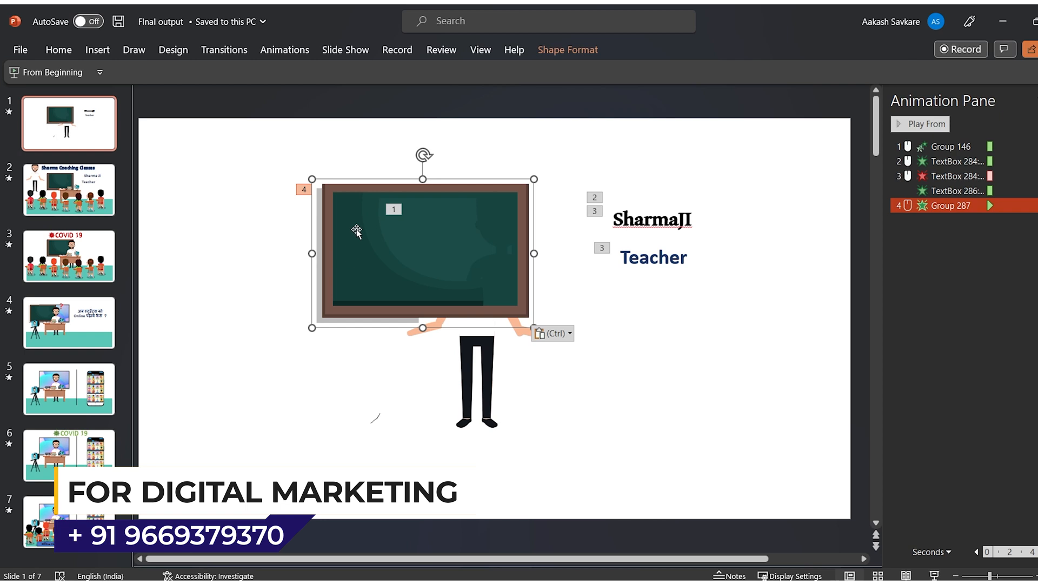
pyautogui.rightClick(372, 222)
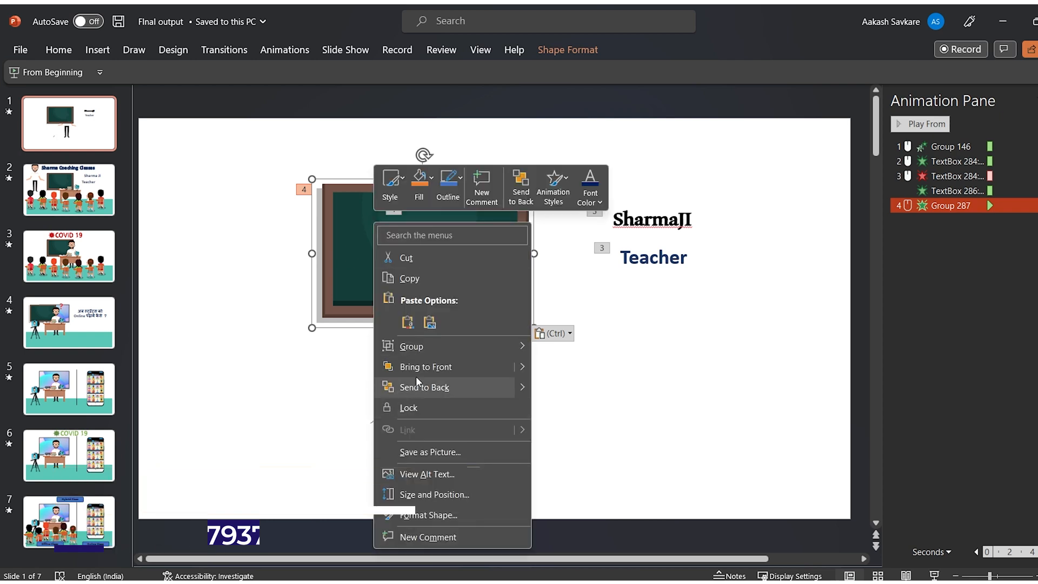
pyautogui.click(436, 397)
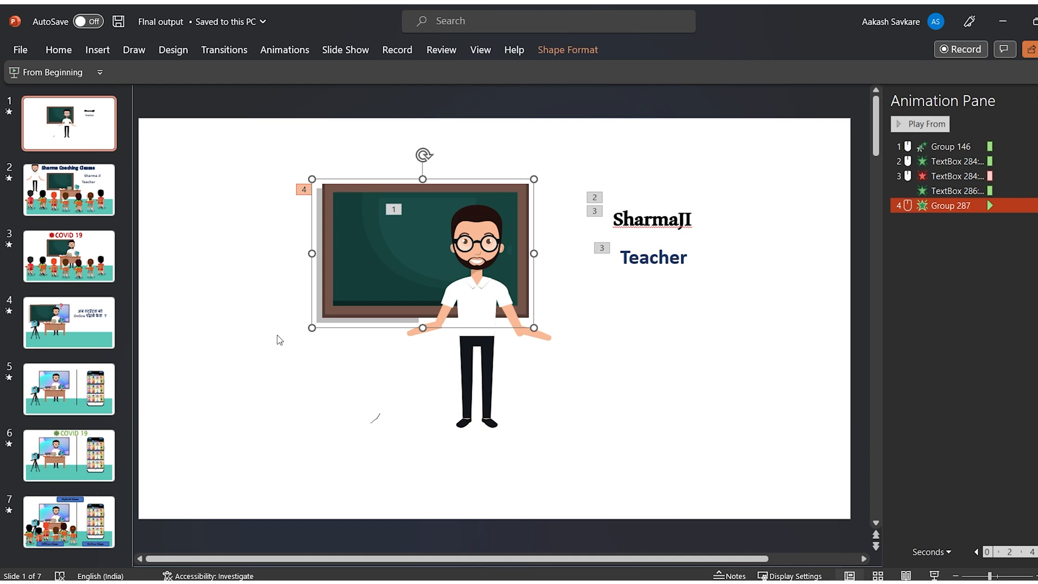
pyautogui.click(259, 396)
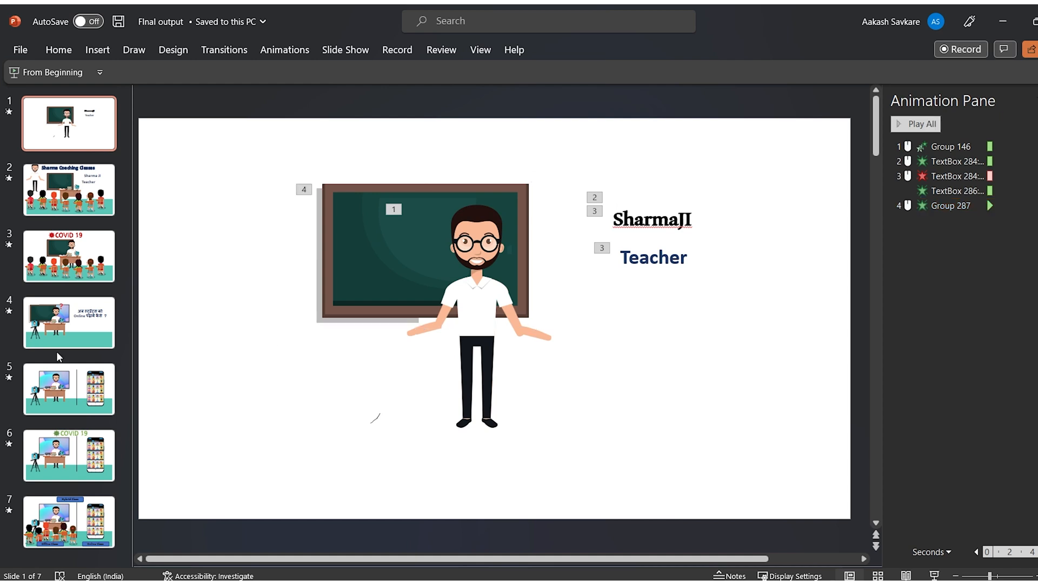
# Step: Copy the desk from slide 3 onto slide 1 and position it in front of the teacher figure
pyautogui.click(54, 265)
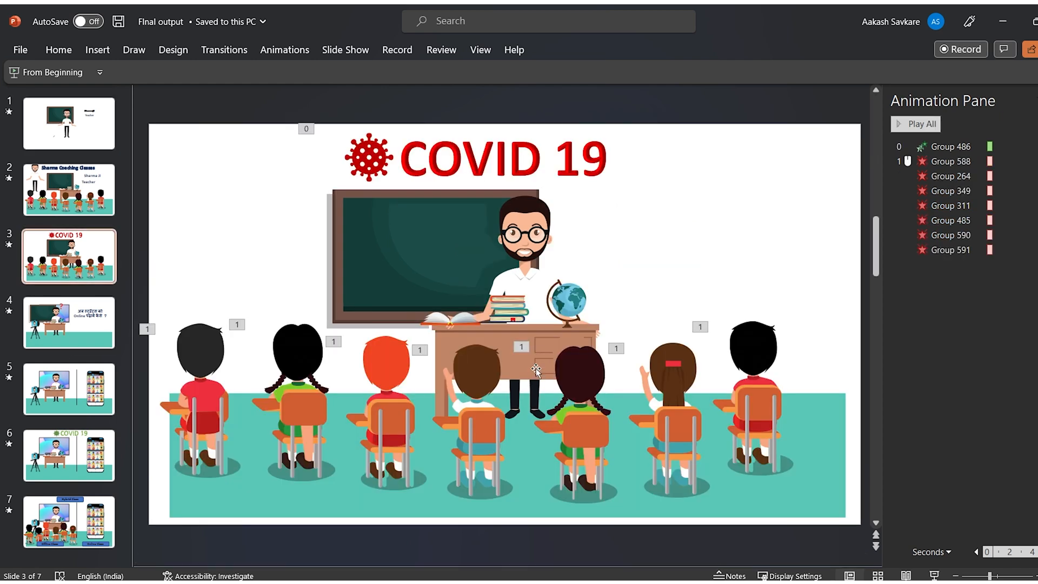
pyautogui.click(537, 338)
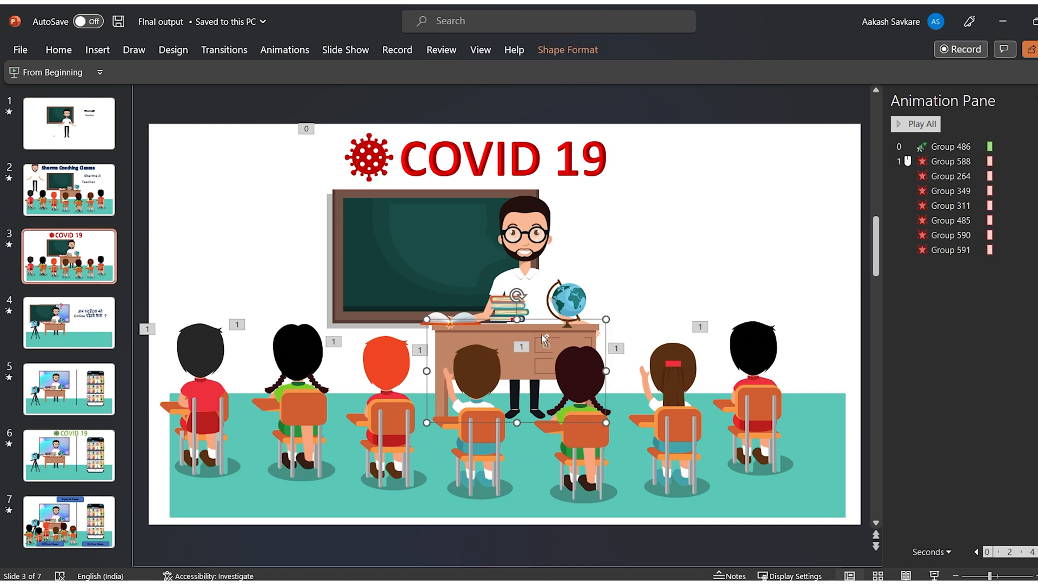
pyautogui.hotkey('ctrl', 'c')
pyautogui.press('pageup')
pyautogui.press('pageup')
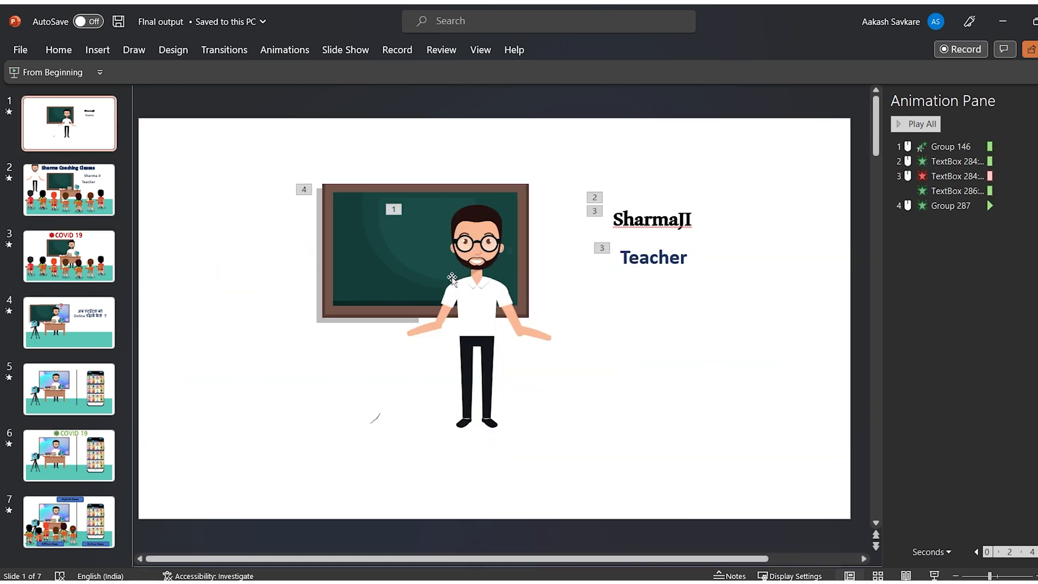
pyautogui.hotkey('ctrl', 'v')
pyautogui.moveTo(457, 341); pyautogui.dragTo(446, 342)
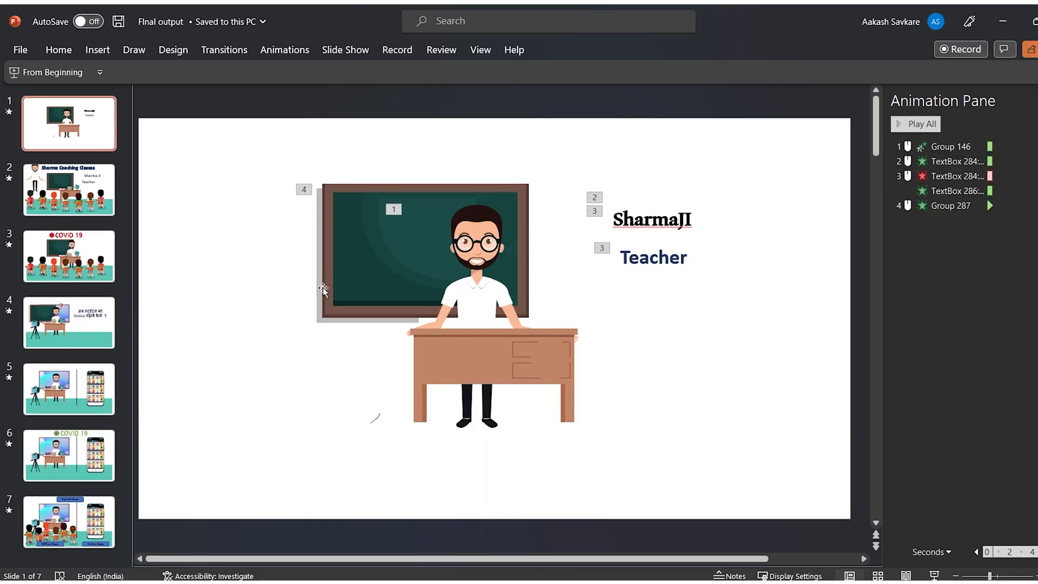
# Step: Apply the Fly In entrance animation to the blackboard and the desk together on slide 1
pyautogui.click(322, 287)
pyautogui.keyDown('shift'); pyautogui.click(422, 364); pyautogui.keyUp('shift')
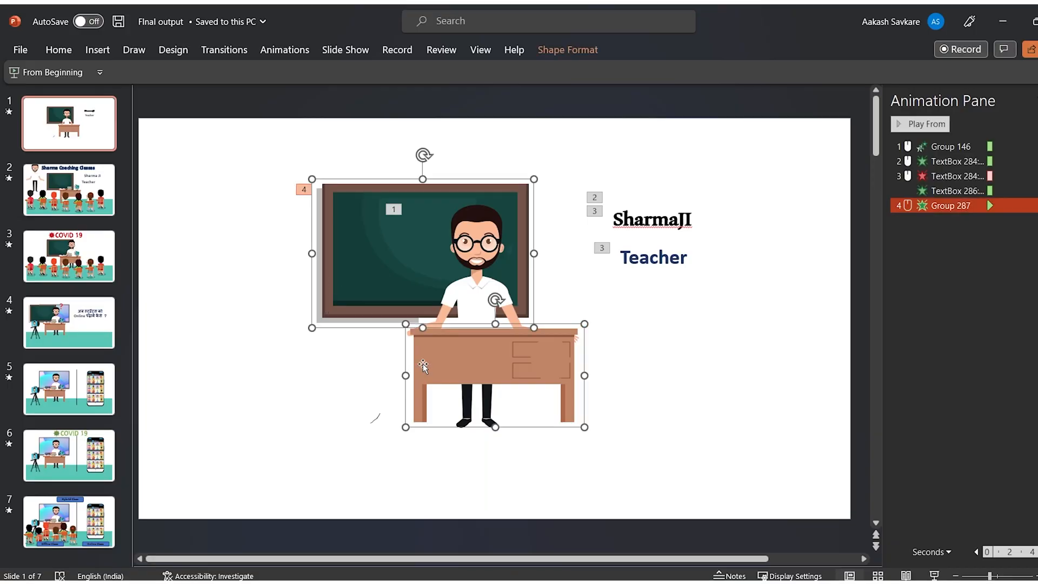
pyautogui.click(275, 51)
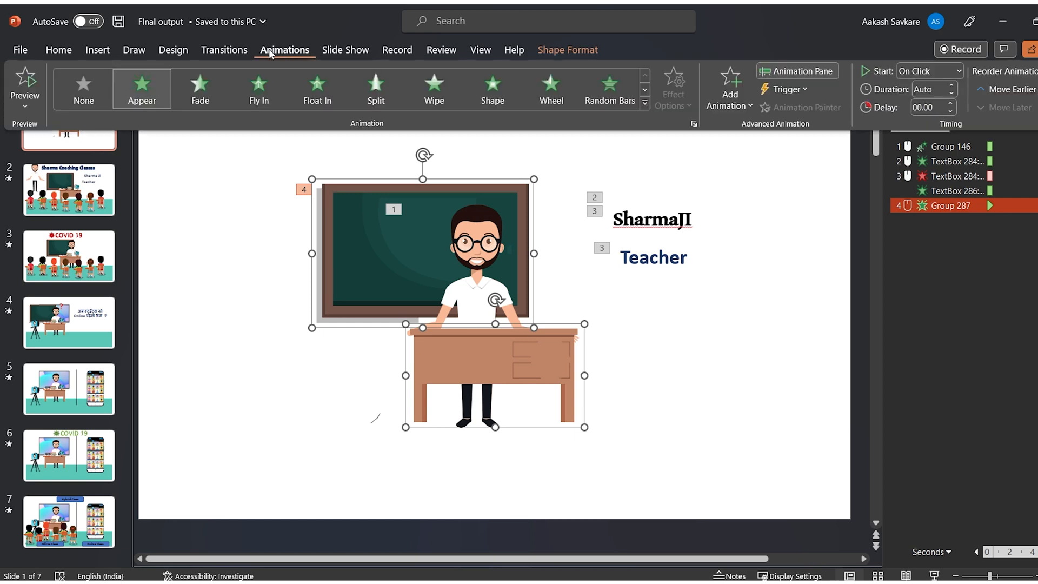
pyautogui.click(265, 90)
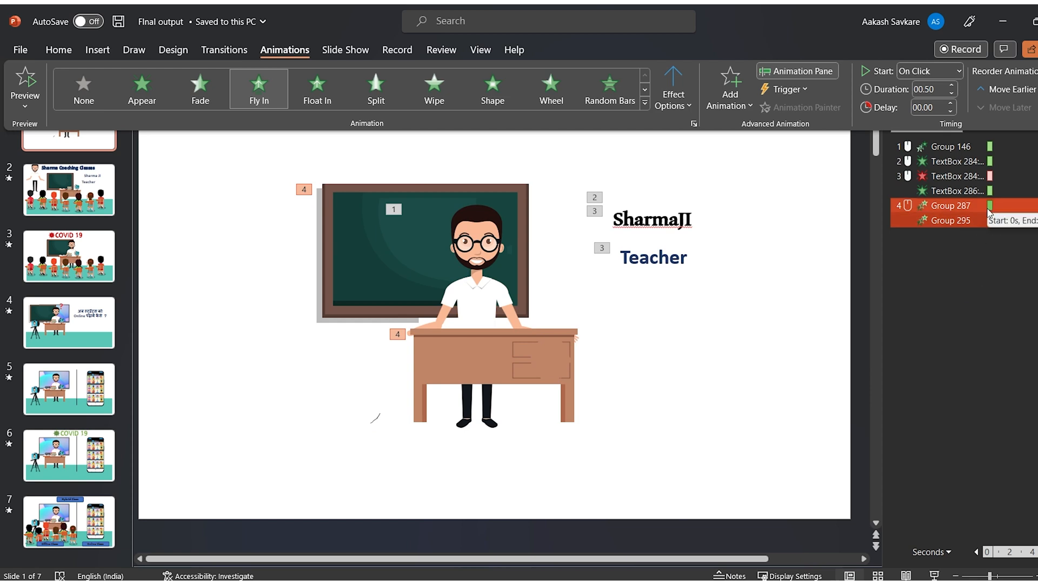
pyautogui.click(956, 310)
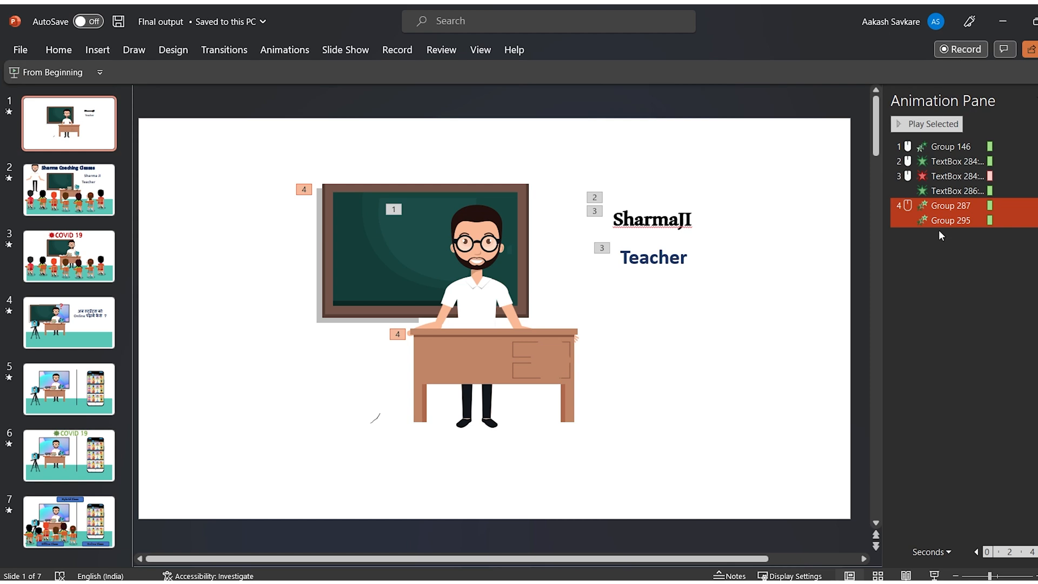